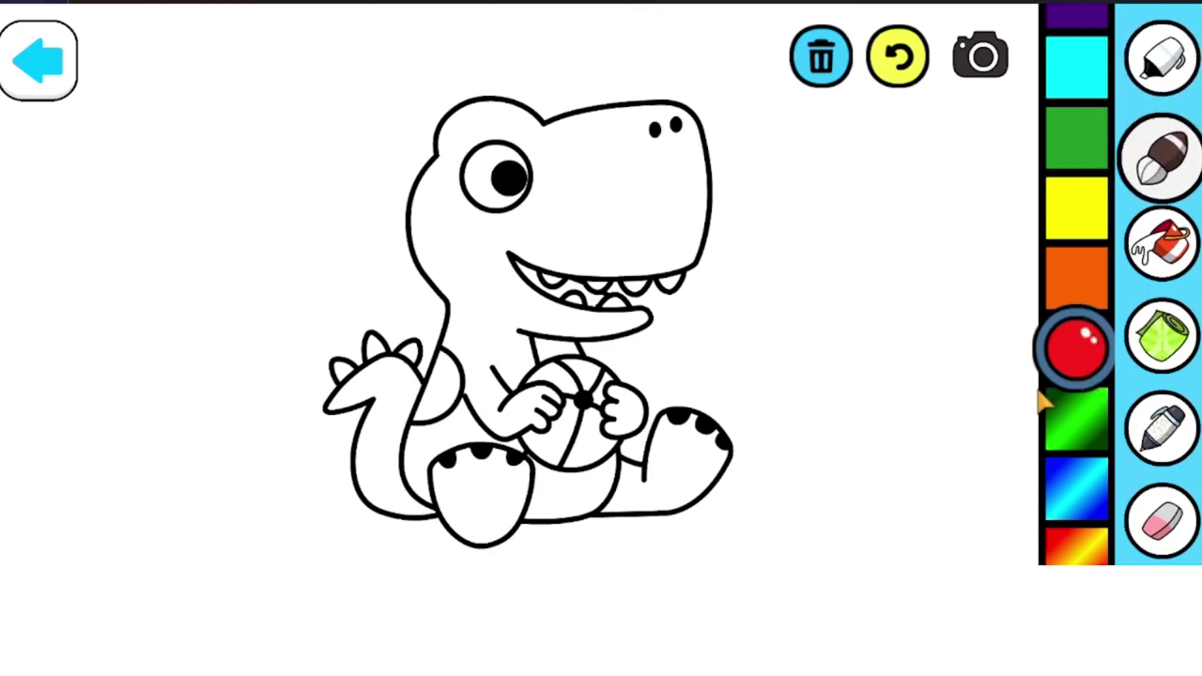
- Paint the dinosaur's head, jaw, neck and the arm nearest its chest red with the brush
mouse_move(695, 166)
mouse_down()
mouse_move(662, 127)
mouse_move(695, 141)
mouse_up()
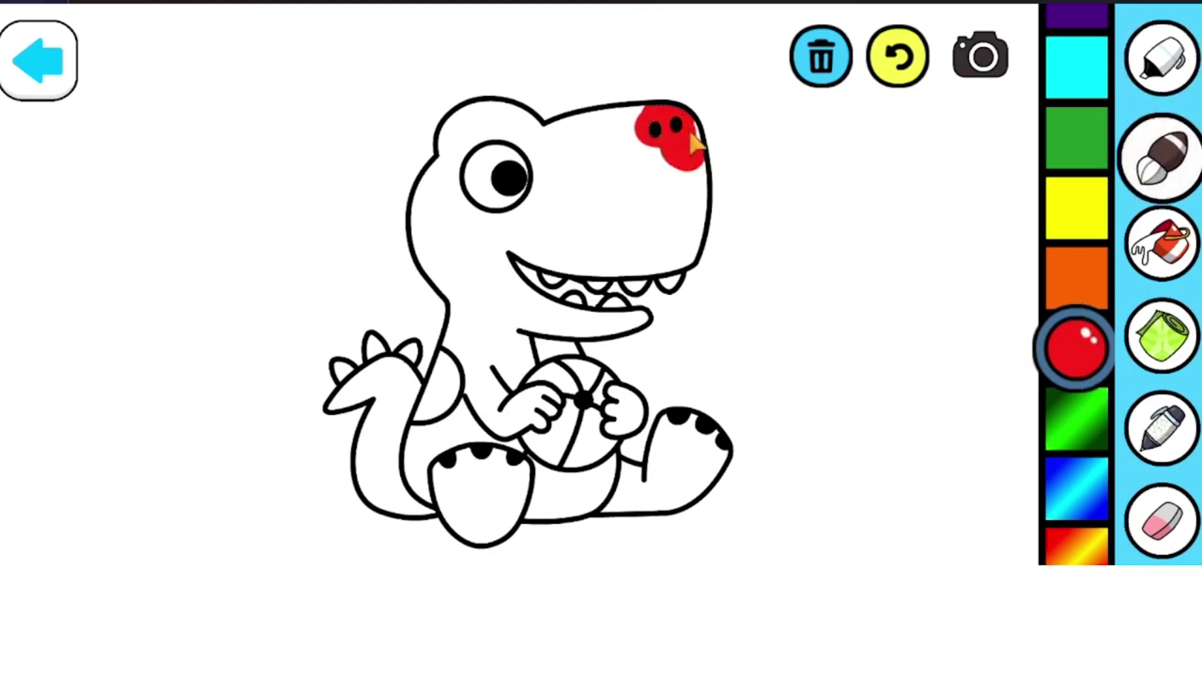
mouse_move(629, 106)
mouse_down()
mouse_move(529, 122)
mouse_move(472, 113)
mouse_move(438, 174)
mouse_move(427, 256)
mouse_move(454, 346)
mouse_move(489, 415)
mouse_move(524, 426)
mouse_move(544, 416)
mouse_move(544, 372)
mouse_move(520, 374)
mouse_move(506, 393)
mouse_move(528, 356)
mouse_move(539, 415)
mouse_move(556, 402)
mouse_move(548, 409)
mouse_move(509, 350)
mouse_move(522, 297)
mouse_move(635, 317)
mouse_move(534, 322)
mouse_move(521, 230)
mouse_move(481, 307)
mouse_up()
mouse_move(490, 357)
mouse_down()
mouse_move(458, 179)
mouse_move(526, 141)
mouse_up()
mouse_move(437, 293)
mouse_down()
mouse_move(467, 245)
mouse_move(543, 251)
mouse_move(500, 134)
mouse_move(667, 174)
mouse_up()
mouse_move(537, 145)
mouse_down()
mouse_move(583, 131)
mouse_move(592, 169)
mouse_move(582, 171)
mouse_move(623, 188)
mouse_move(576, 279)
mouse_move(566, 270)
mouse_move(631, 287)
mouse_move(681, 219)
mouse_move(689, 238)
mouse_move(674, 262)
mouse_move(599, 248)
mouse_move(632, 257)
mouse_up()
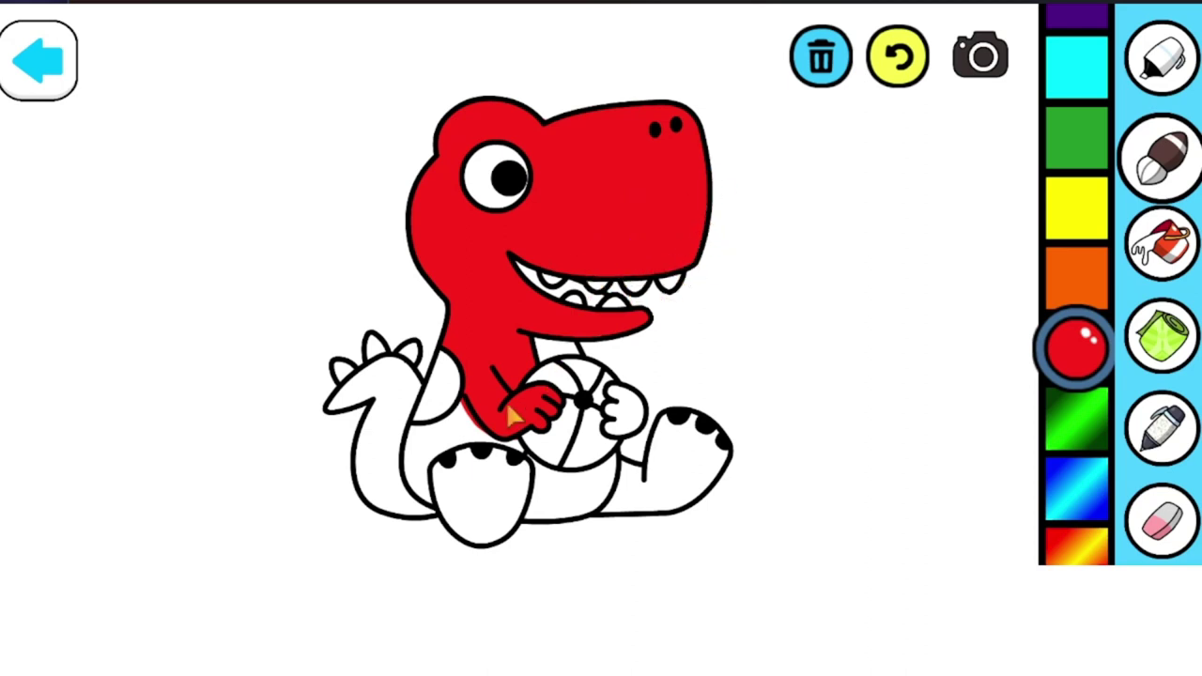
- Paint the dinosaur's torso, tail, both legs and feet, and the remaining hand red
mouse_move(512, 418)
mouse_down()
mouse_move(439, 400)
mouse_move(541, 453)
mouse_move(503, 452)
mouse_move(468, 431)
mouse_move(416, 433)
mouse_move(424, 517)
mouse_move(398, 505)
mouse_move(384, 465)
mouse_move(397, 408)
mouse_move(381, 380)
mouse_move(348, 407)
mouse_move(406, 400)
mouse_move(427, 376)
mouse_move(399, 436)
mouse_up()
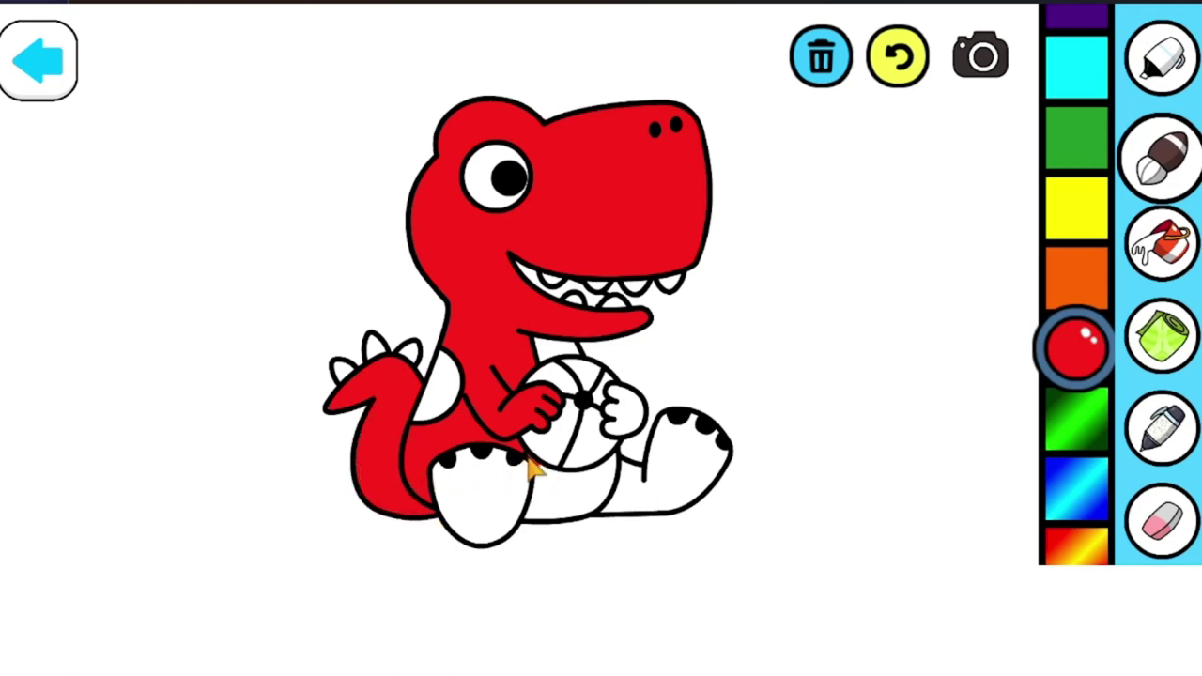
mouse_move(532, 466)
mouse_down()
mouse_move(541, 514)
mouse_move(584, 516)
mouse_move(604, 463)
mouse_move(571, 481)
mouse_move(656, 521)
mouse_move(680, 508)
mouse_move(706, 445)
mouse_move(708, 481)
mouse_move(685, 429)
mouse_move(663, 434)
mouse_move(639, 495)
mouse_move(615, 470)
mouse_up()
mouse_move(512, 503)
mouse_down()
mouse_move(517, 484)
mouse_move(515, 530)
mouse_move(470, 503)
mouse_move(490, 460)
mouse_move(458, 495)
mouse_up()
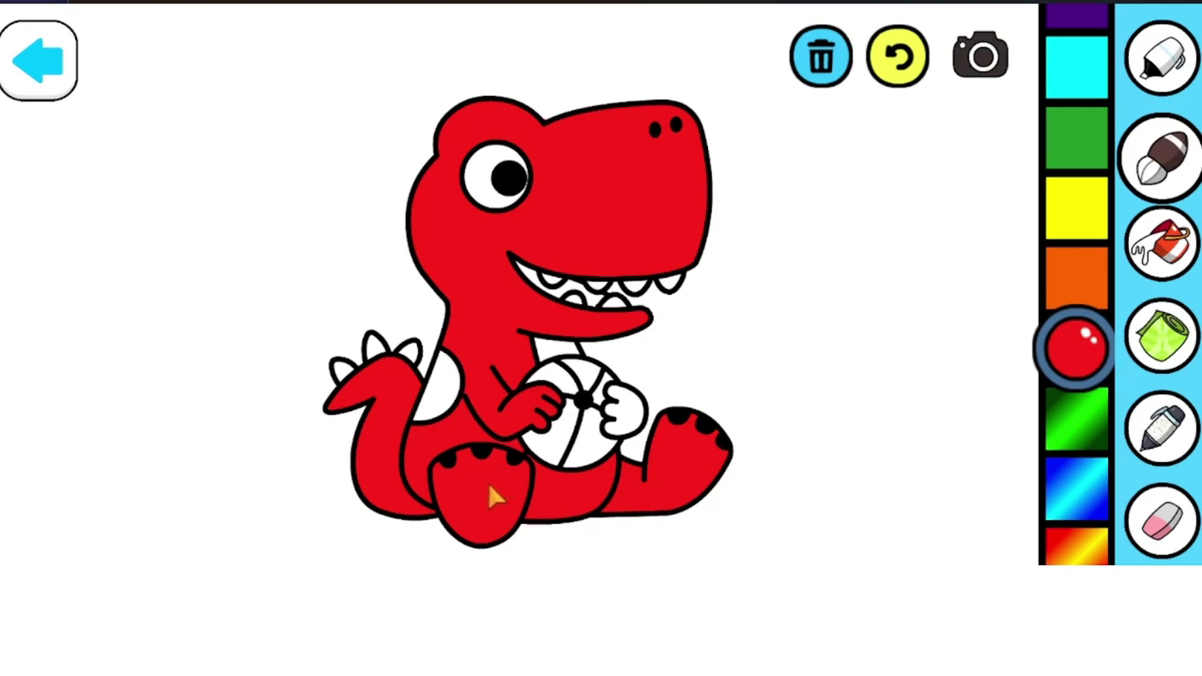
drag(625, 418, 636, 419)
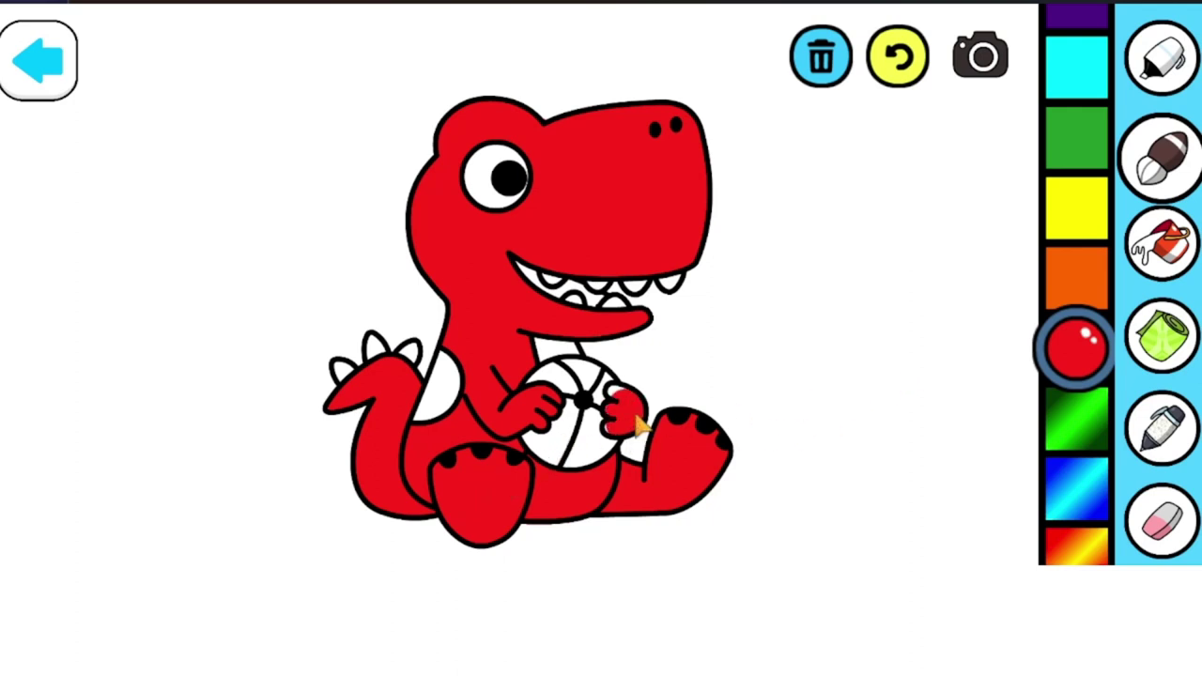
- Switch the brush colour to orange and paint the panels of the dinosaur's ball
click(1105, 278)
mouse_move(622, 367)
mouse_down()
mouse_move(550, 402)
mouse_move(561, 376)
mouse_up()
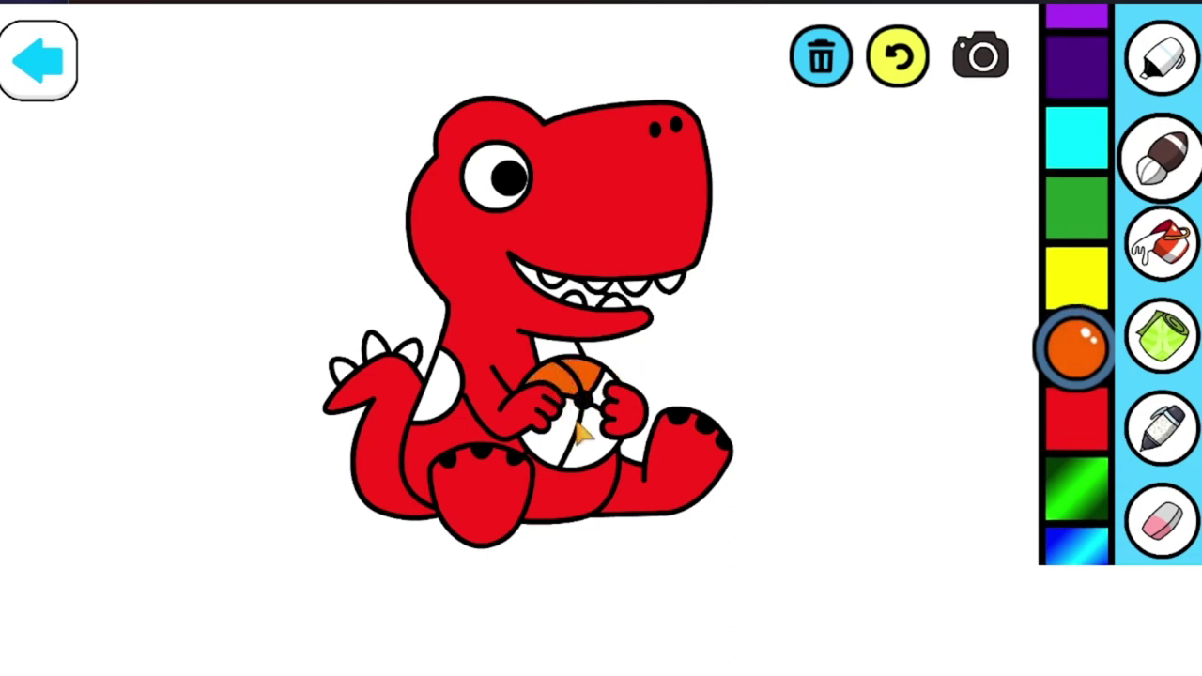
mouse_move(576, 427)
mouse_down()
mouse_move(557, 453)
mouse_move(531, 436)
mouse_move(569, 463)
mouse_move(585, 411)
mouse_move(609, 458)
mouse_up()
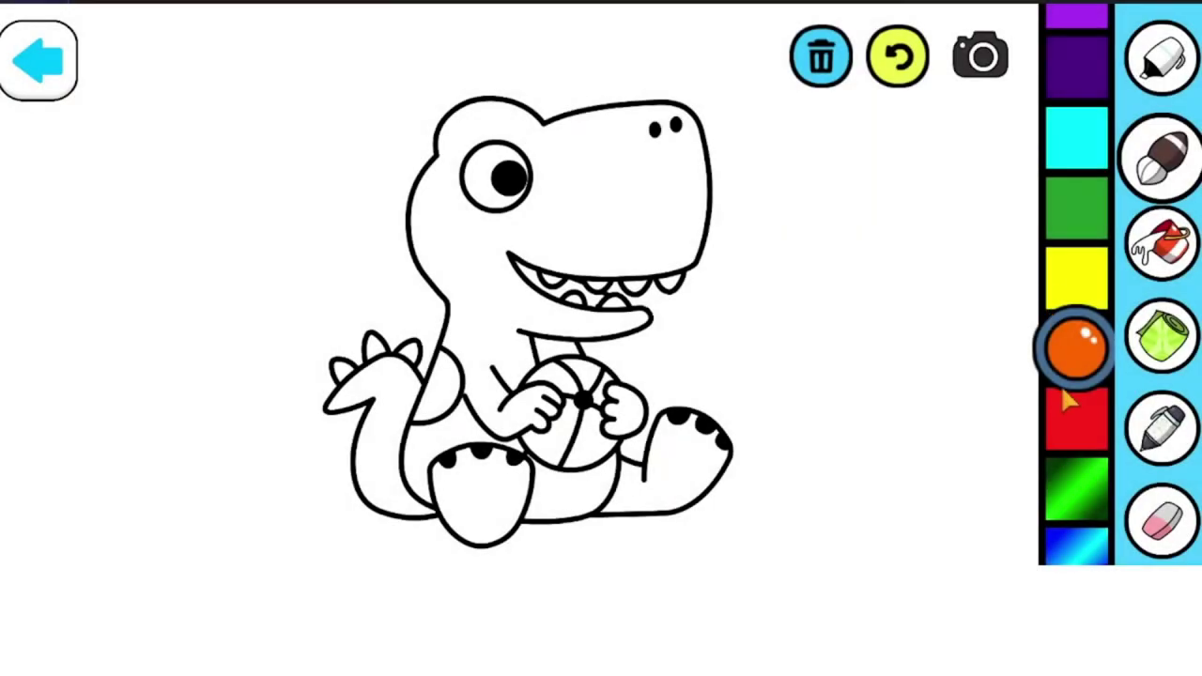
- On the blank dinosaur, paint the lower face, neck, nearer arm, torso, both legs and tail yellow
drag(1066, 399, 1071, 479)
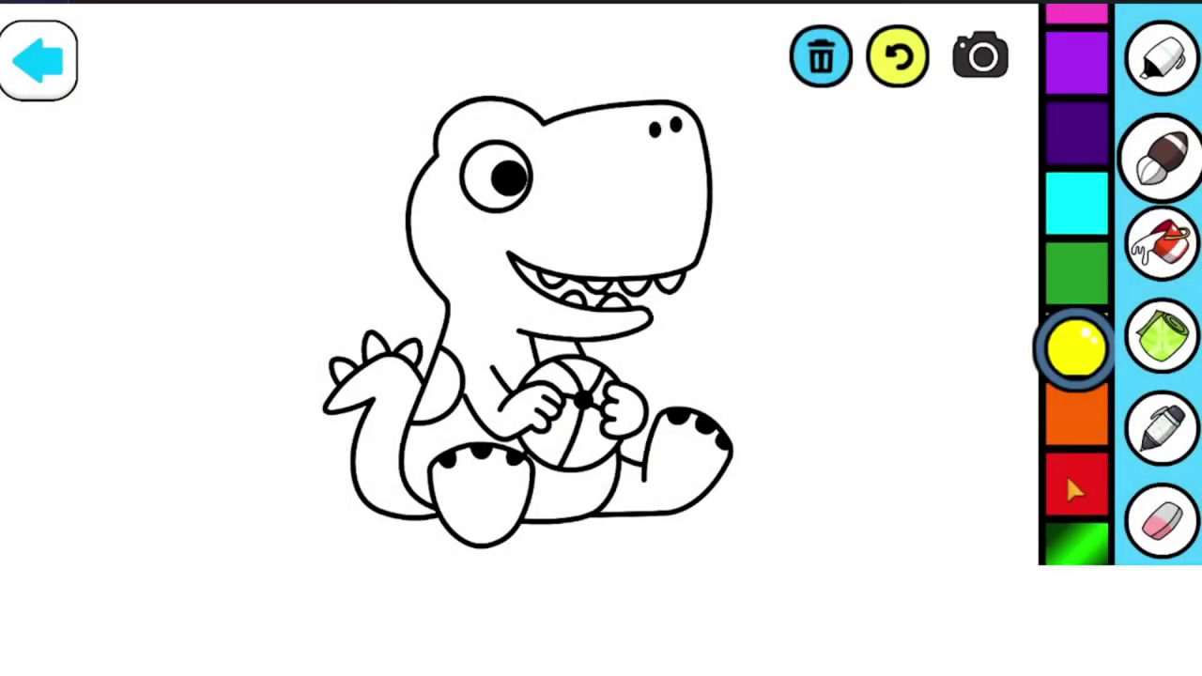
mouse_move(692, 265)
mouse_down()
mouse_move(561, 264)
mouse_move(443, 250)
mouse_move(441, 290)
mouse_move(491, 368)
mouse_move(480, 344)
mouse_move(471, 377)
mouse_move(483, 400)
mouse_move(531, 425)
mouse_move(534, 414)
mouse_move(529, 403)
mouse_move(492, 445)
mouse_move(476, 404)
mouse_move(457, 393)
mouse_move(440, 430)
mouse_move(405, 459)
mouse_move(432, 501)
mouse_move(424, 451)
mouse_move(498, 445)
mouse_move(539, 462)
mouse_move(530, 452)
mouse_move(542, 477)
mouse_move(535, 496)
mouse_move(634, 501)
mouse_move(611, 492)
mouse_move(615, 466)
mouse_move(587, 515)
mouse_move(557, 500)
mouse_move(563, 478)
mouse_move(536, 483)
mouse_move(532, 513)
mouse_move(511, 495)
mouse_move(520, 459)
mouse_move(508, 453)
mouse_move(413, 517)
mouse_move(437, 458)
mouse_move(478, 462)
mouse_move(466, 514)
mouse_up()
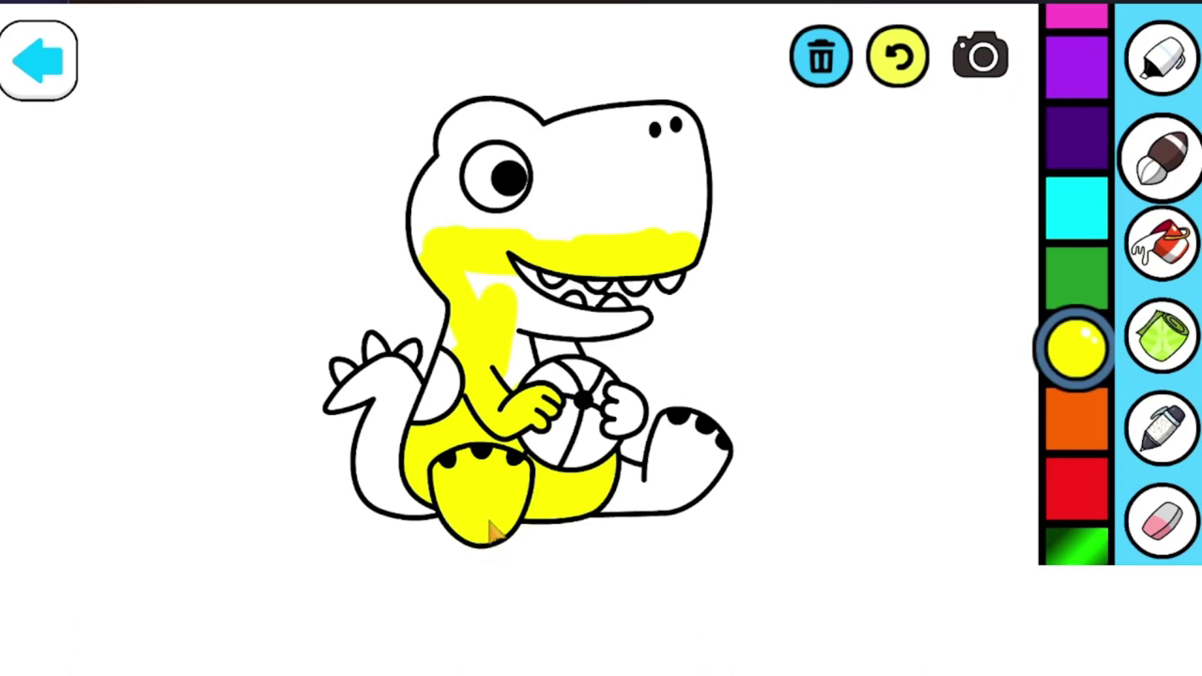
mouse_move(644, 485)
mouse_down()
mouse_move(627, 518)
mouse_move(667, 520)
mouse_move(731, 482)
mouse_move(714, 453)
mouse_move(731, 433)
mouse_move(674, 458)
mouse_up()
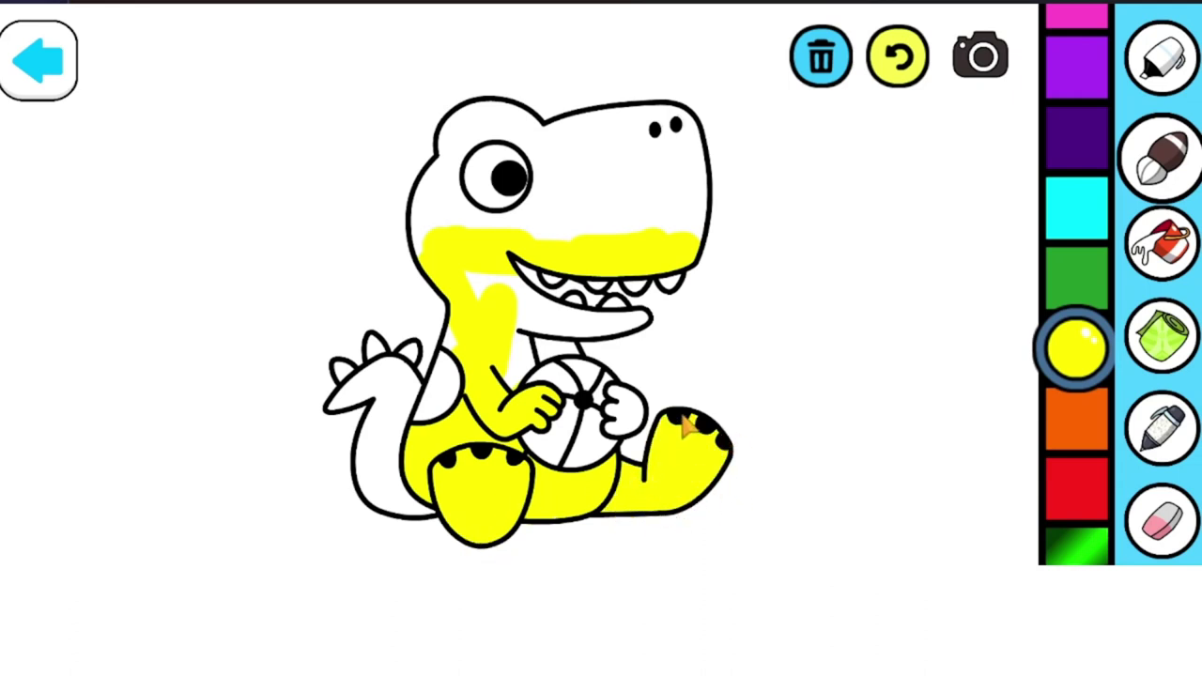
mouse_move(389, 423)
mouse_down()
mouse_move(347, 366)
mouse_move(314, 399)
mouse_move(333, 411)
mouse_move(383, 392)
mouse_move(387, 373)
mouse_move(420, 399)
mouse_move(398, 446)
mouse_move(376, 421)
mouse_move(371, 457)
mouse_move(391, 520)
mouse_move(422, 508)
mouse_move(429, 521)
mouse_move(350, 497)
mouse_up()
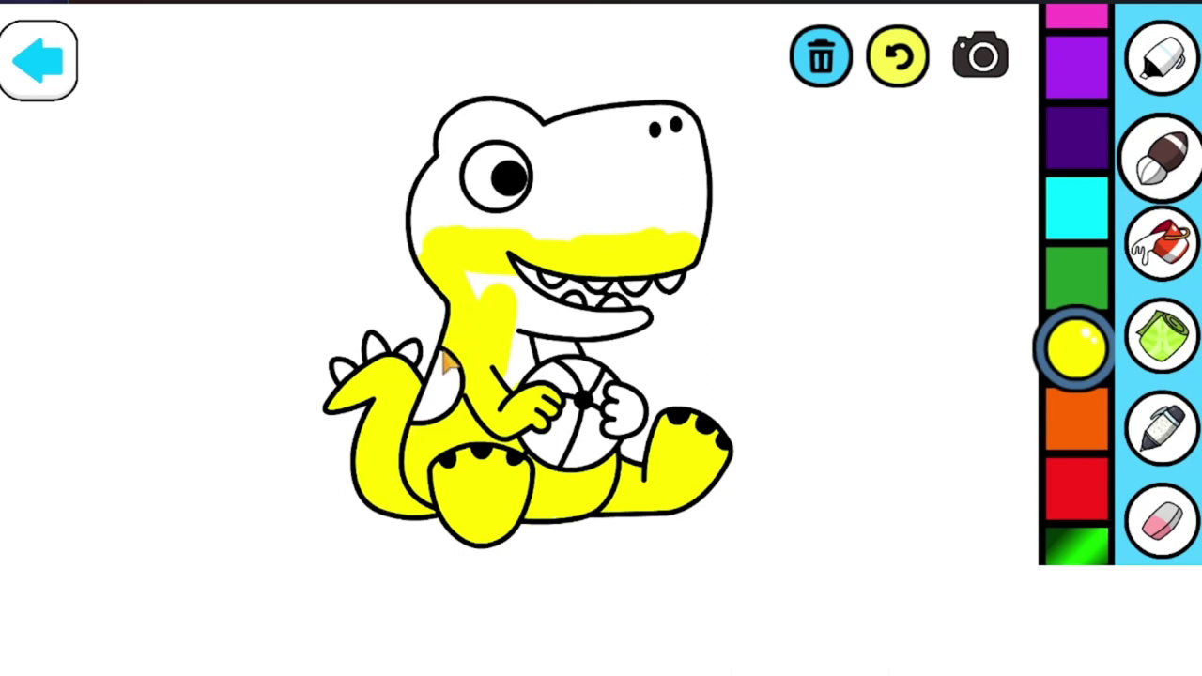
- Fill the rest of the dinosaur's head and jaw and its uncoloured hand with yellow
mouse_move(446, 261)
mouse_down()
mouse_move(439, 160)
mouse_move(505, 110)
mouse_move(478, 116)
mouse_move(470, 213)
mouse_move(554, 236)
mouse_move(439, 268)
mouse_move(483, 272)
mouse_move(534, 313)
mouse_move(501, 297)
mouse_move(585, 305)
mouse_move(621, 325)
mouse_move(645, 317)
mouse_move(598, 340)
mouse_move(627, 331)
mouse_move(497, 304)
mouse_move(497, 285)
mouse_move(522, 372)
mouse_up()
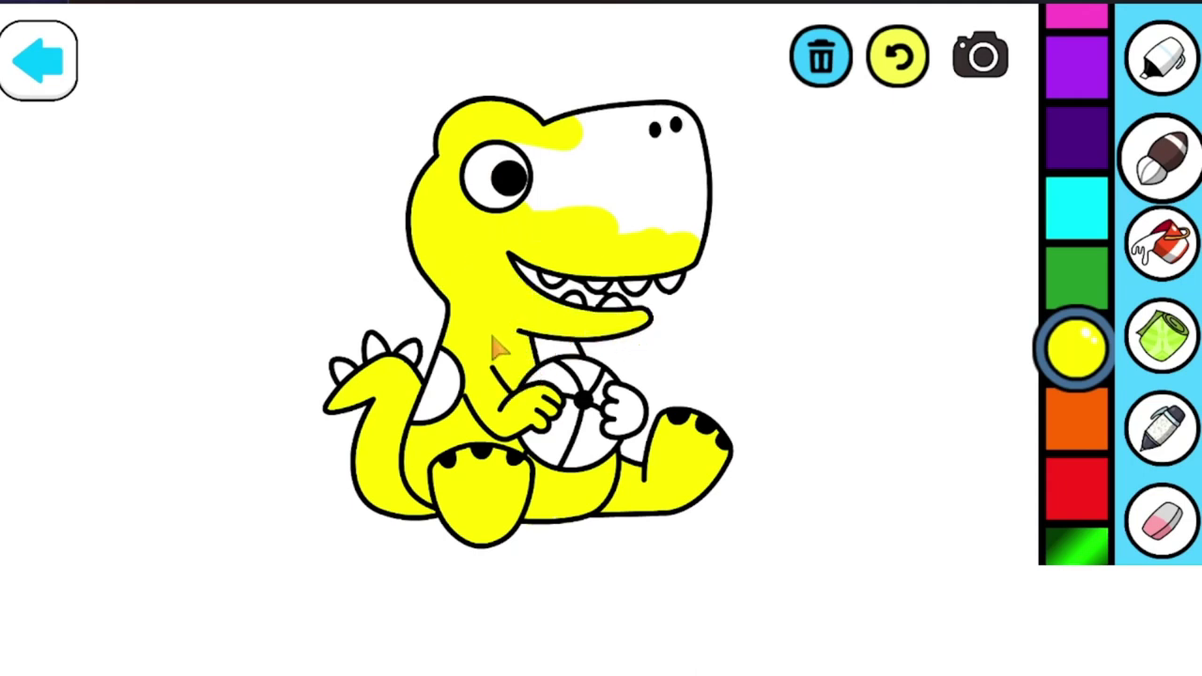
mouse_move(531, 196)
mouse_down()
mouse_move(528, 167)
mouse_move(527, 188)
mouse_move(571, 169)
mouse_move(580, 196)
mouse_move(610, 141)
mouse_move(611, 199)
mouse_move(670, 201)
mouse_move(694, 217)
mouse_move(632, 205)
mouse_move(714, 177)
mouse_move(686, 139)
mouse_move(613, 121)
mouse_move(641, 155)
mouse_up()
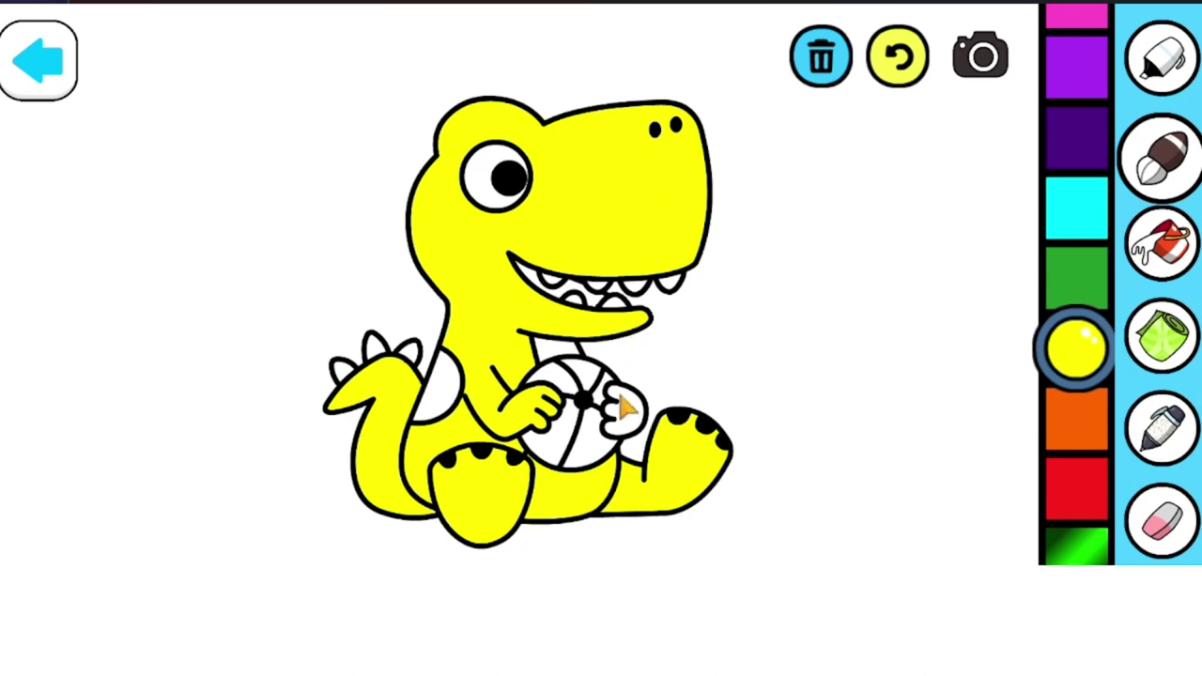
mouse_move(629, 407)
mouse_down()
mouse_move(609, 436)
mouse_move(627, 413)
mouse_up()
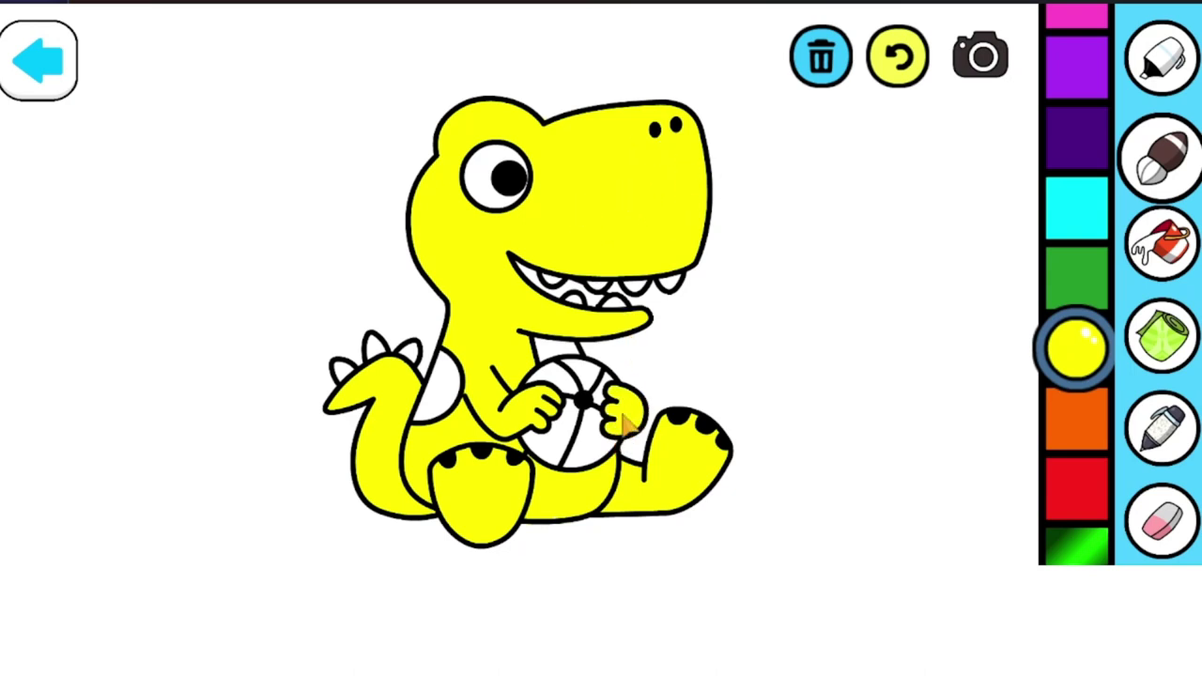
- Switch the brush colour to green and paint all the panels of the ball
click(1080, 287)
mouse_move(586, 387)
mouse_down()
mouse_move(563, 378)
mouse_move(597, 437)
mouse_move(578, 475)
mouse_move(612, 437)
mouse_up()
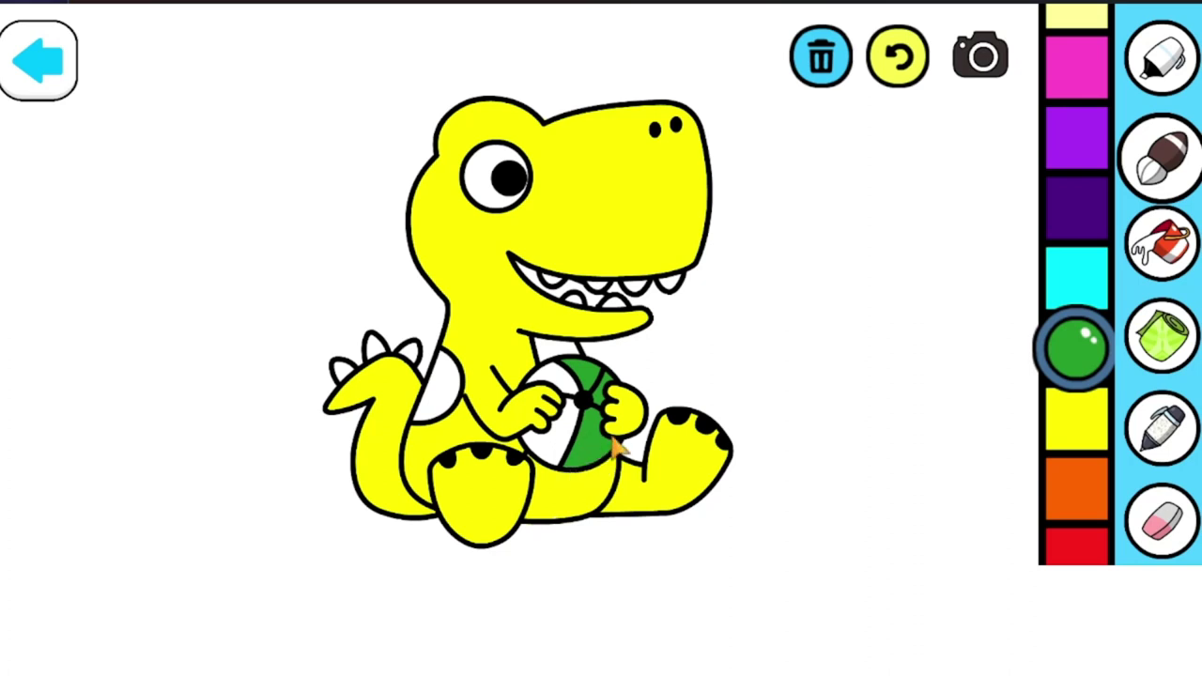
mouse_move(554, 469)
mouse_down()
mouse_move(570, 413)
mouse_move(581, 421)
mouse_move(524, 449)
mouse_up()
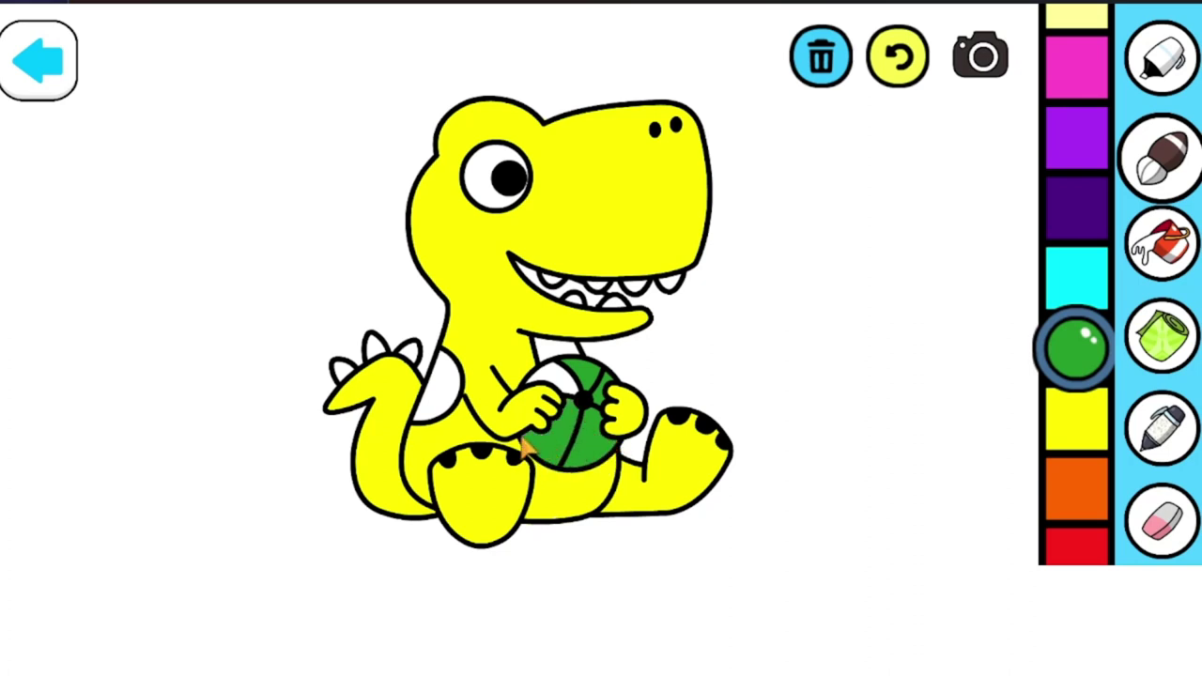
drag(570, 391, 555, 386)
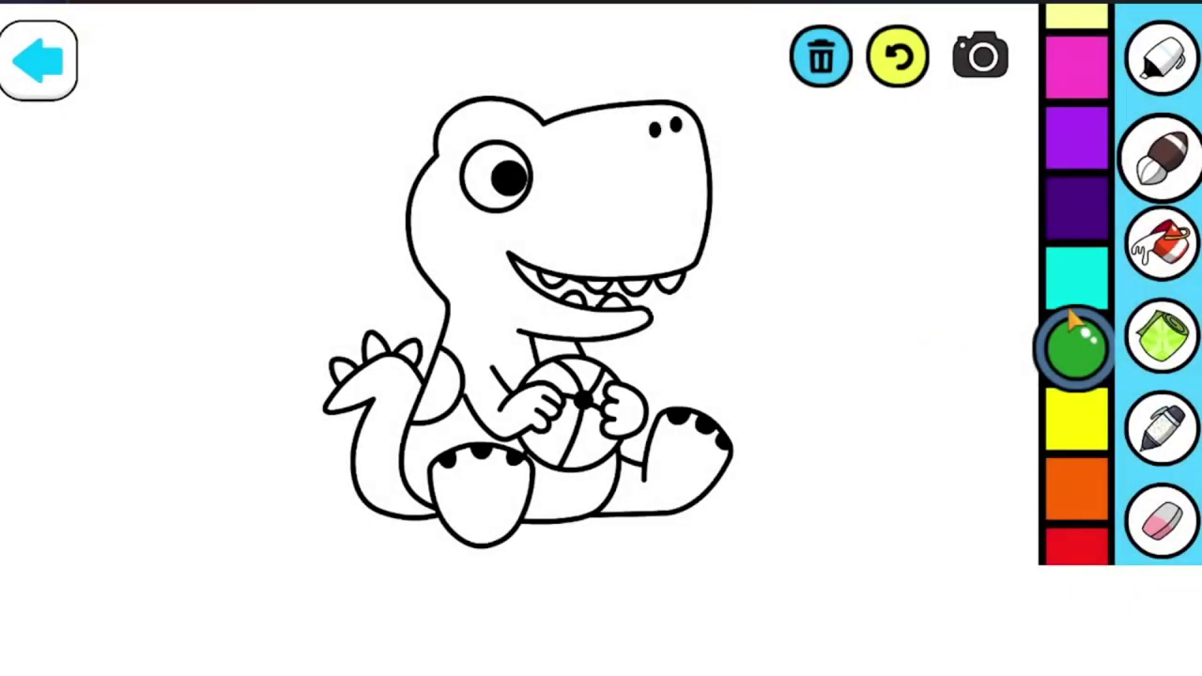
- On the blank dinosaur, paint the head, jaw, neck, nearer arm and upper torso pink
drag(1067, 322, 1076, 526)
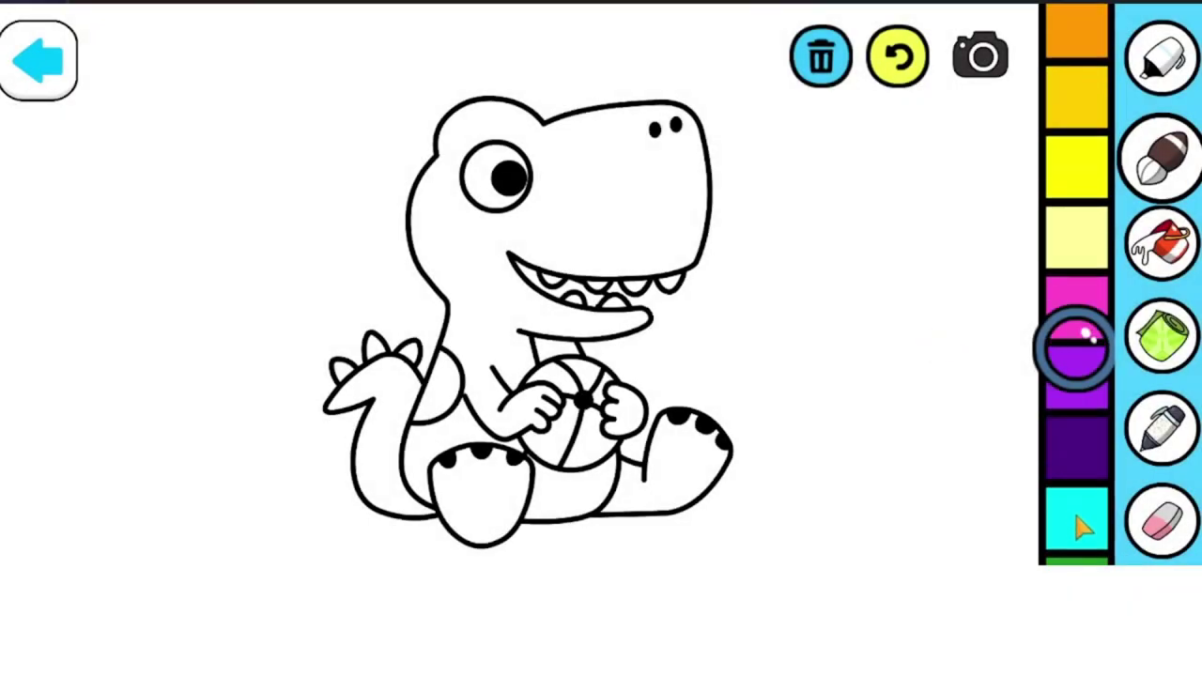
mouse_move(665, 283)
mouse_down()
mouse_move(649, 243)
mouse_move(665, 263)
mouse_move(702, 228)
mouse_move(704, 181)
mouse_move(684, 125)
mouse_move(649, 113)
mouse_move(637, 124)
mouse_move(526, 117)
mouse_move(450, 123)
mouse_move(430, 144)
mouse_move(437, 186)
mouse_move(395, 281)
mouse_move(484, 209)
mouse_move(538, 132)
mouse_move(474, 161)
mouse_move(645, 166)
mouse_move(493, 146)
mouse_move(624, 144)
mouse_move(626, 192)
mouse_move(779, 186)
mouse_move(579, 186)
mouse_move(702, 212)
mouse_move(657, 221)
mouse_move(631, 282)
mouse_up()
mouse_move(488, 268)
mouse_down()
mouse_move(461, 268)
mouse_move(470, 328)
mouse_move(615, 351)
mouse_move(625, 326)
mouse_move(531, 334)
mouse_move(499, 353)
mouse_move(514, 376)
mouse_move(479, 380)
mouse_move(499, 403)
mouse_move(536, 416)
mouse_move(550, 397)
mouse_move(457, 454)
mouse_move(479, 424)
mouse_move(437, 430)
mouse_move(405, 473)
mouse_move(435, 474)
mouse_up()
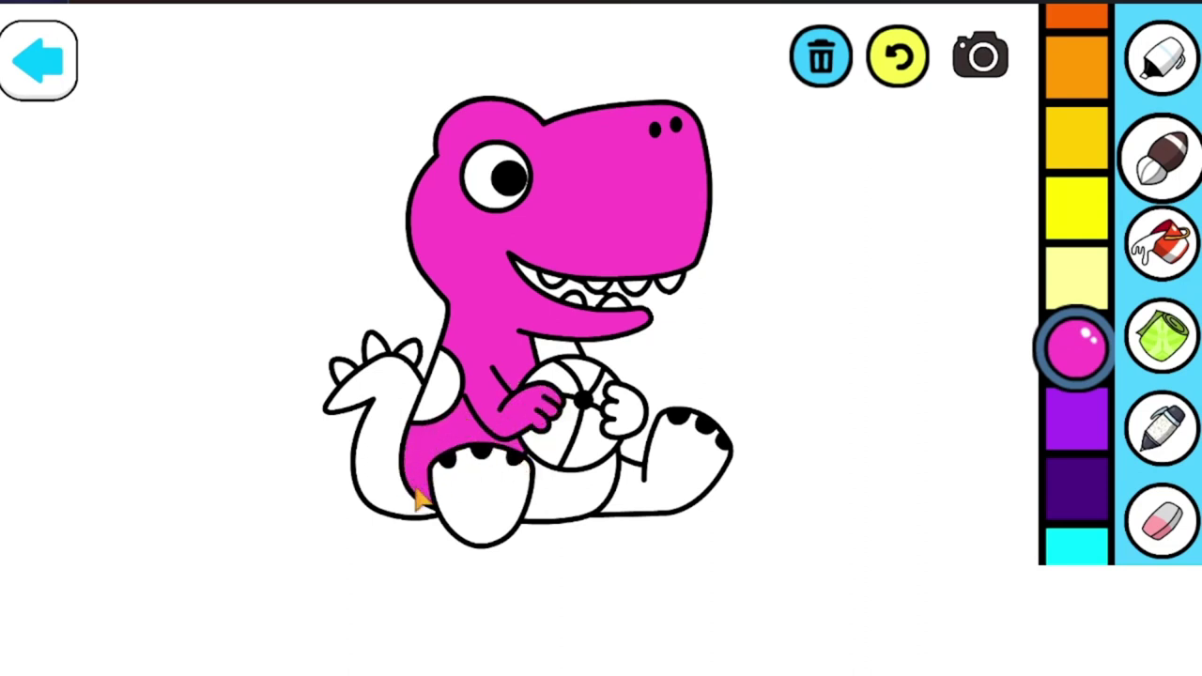
- Paint the dinosaur's tail, lower belly, both legs and feet, and the remaining hand pink
mouse_move(423, 526)
mouse_down()
mouse_move(389, 496)
mouse_move(349, 423)
mouse_up()
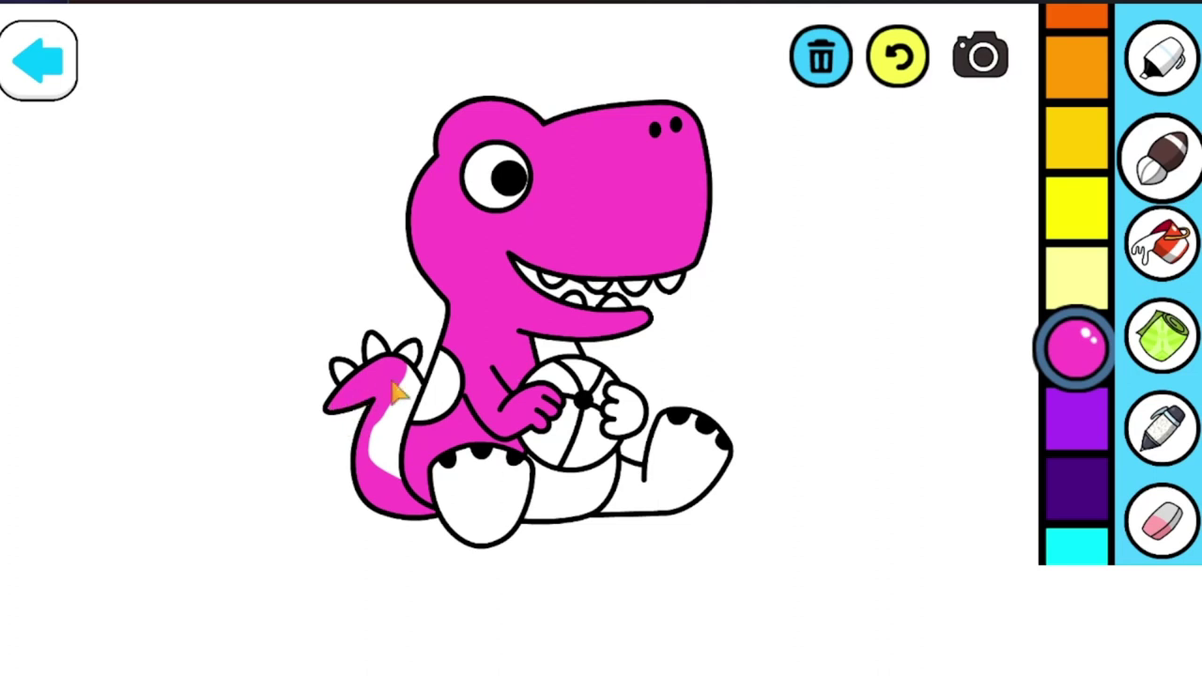
mouse_move(399, 392)
mouse_down()
mouse_move(418, 413)
mouse_move(391, 477)
mouse_up()
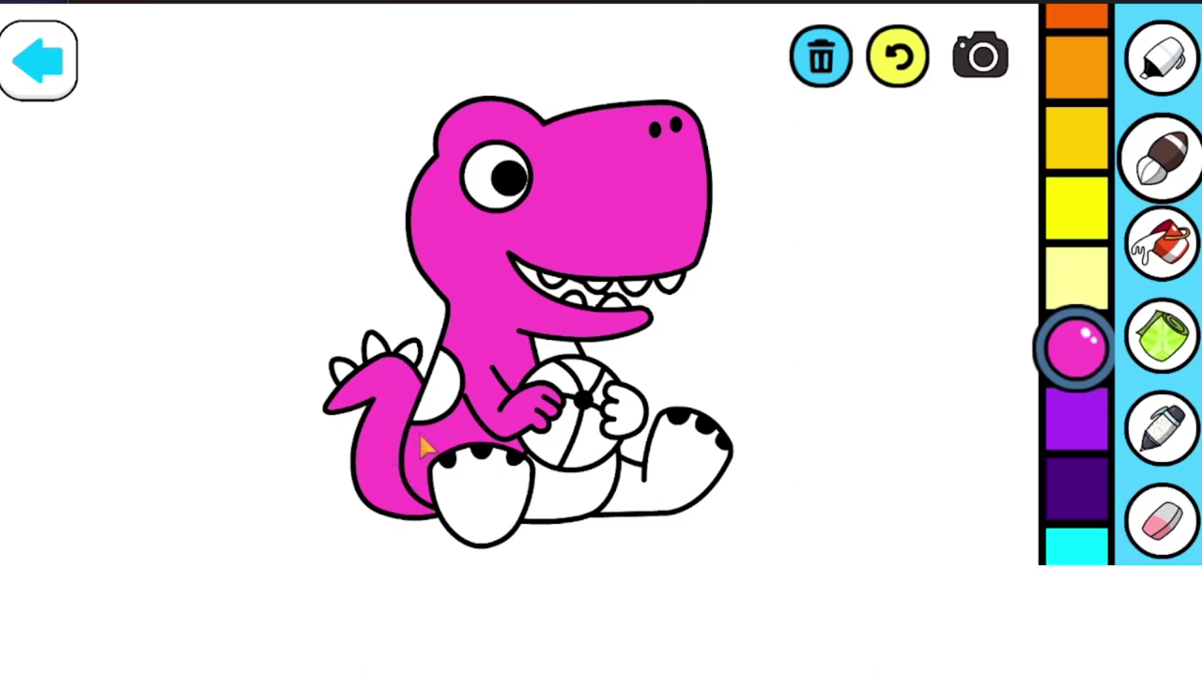
mouse_move(494, 485)
mouse_down()
mouse_move(483, 501)
mouse_move(457, 473)
mouse_move(474, 527)
mouse_move(509, 535)
mouse_move(555, 483)
mouse_move(534, 470)
mouse_move(558, 507)
mouse_move(604, 509)
mouse_move(612, 481)
mouse_move(634, 511)
mouse_move(673, 466)
mouse_up()
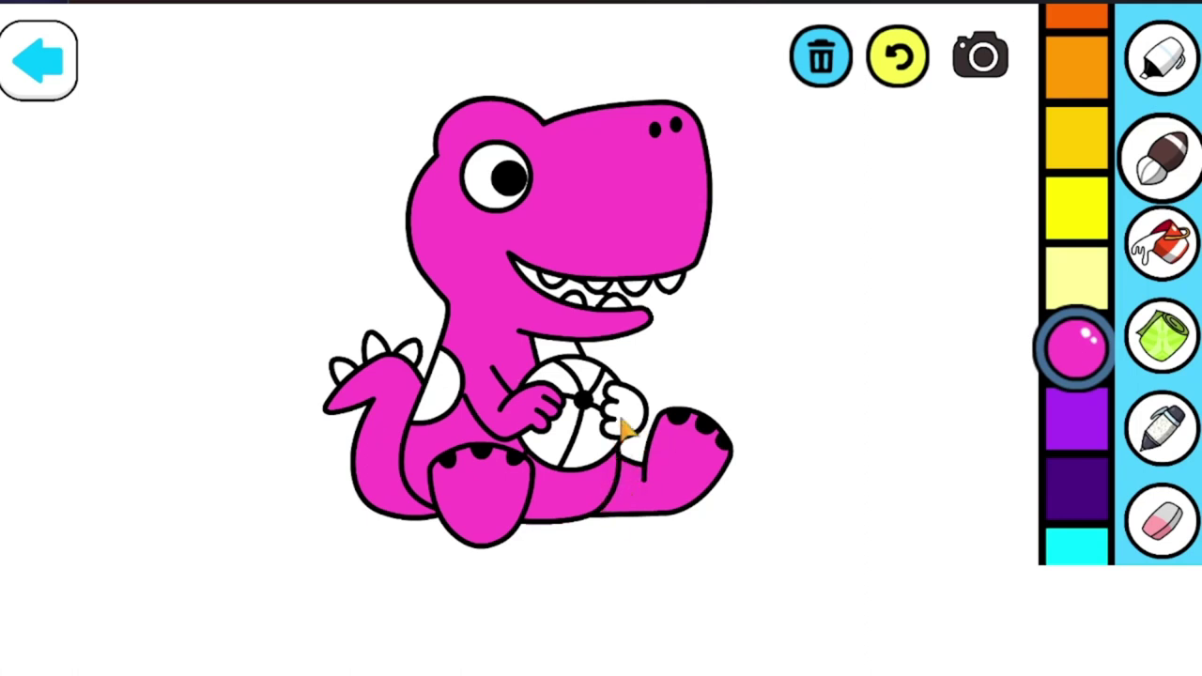
drag(625, 427, 641, 416)
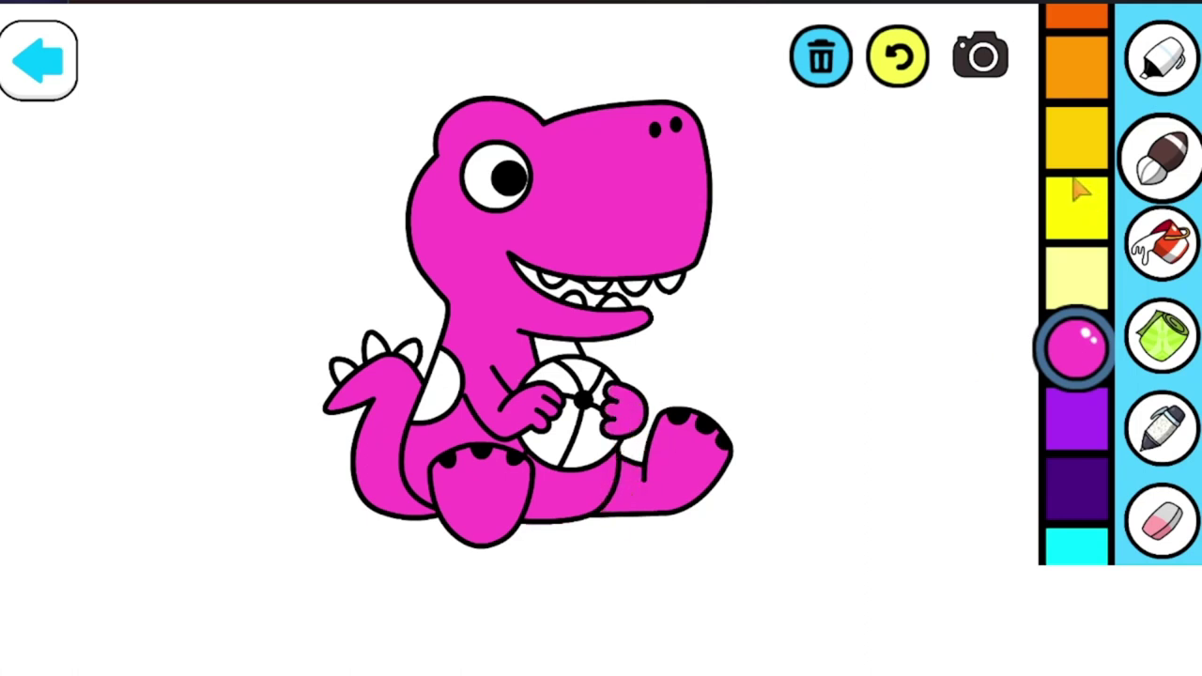
- Switch the brush colour to light orange and paint the panels of the ball
click(1076, 82)
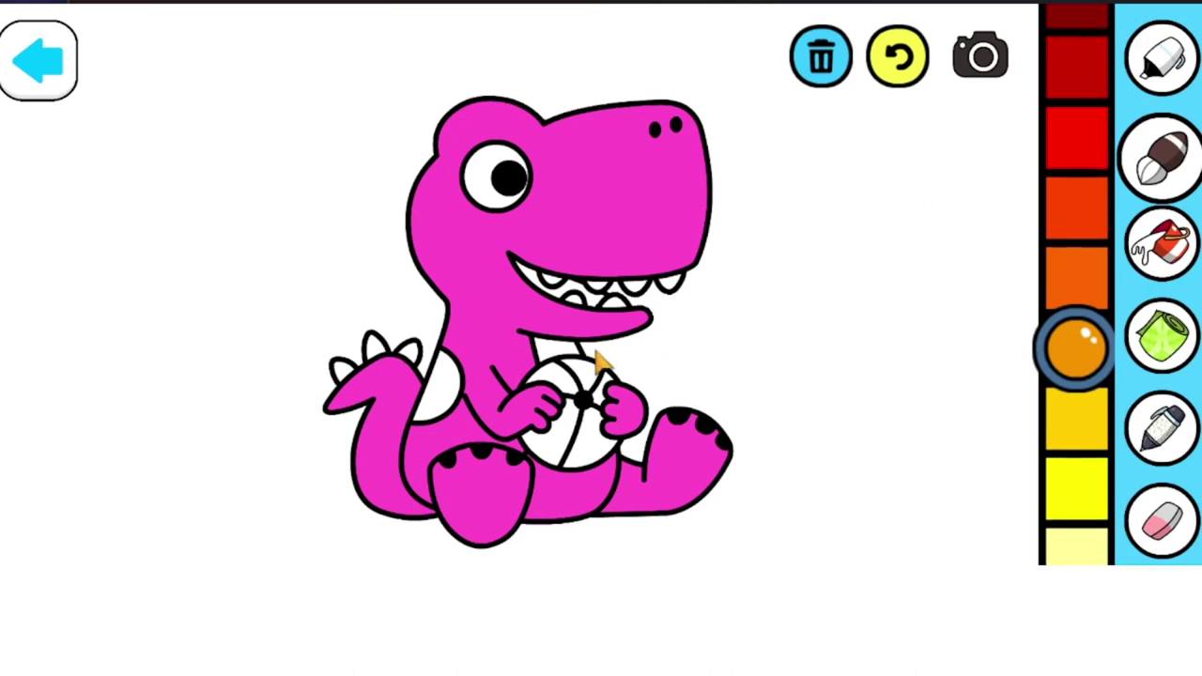
mouse_move(588, 379)
mouse_down()
mouse_move(574, 363)
mouse_move(584, 460)
mouse_move(600, 441)
mouse_move(587, 441)
mouse_move(606, 456)
mouse_move(565, 451)
mouse_up()
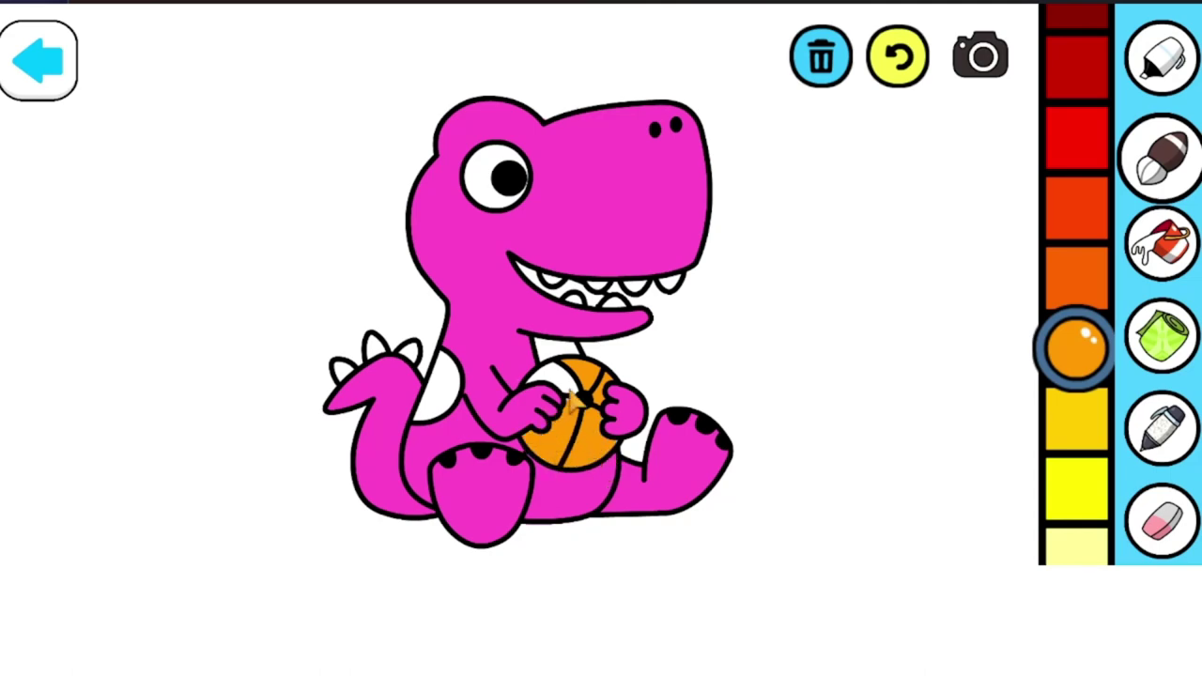
click(548, 396)
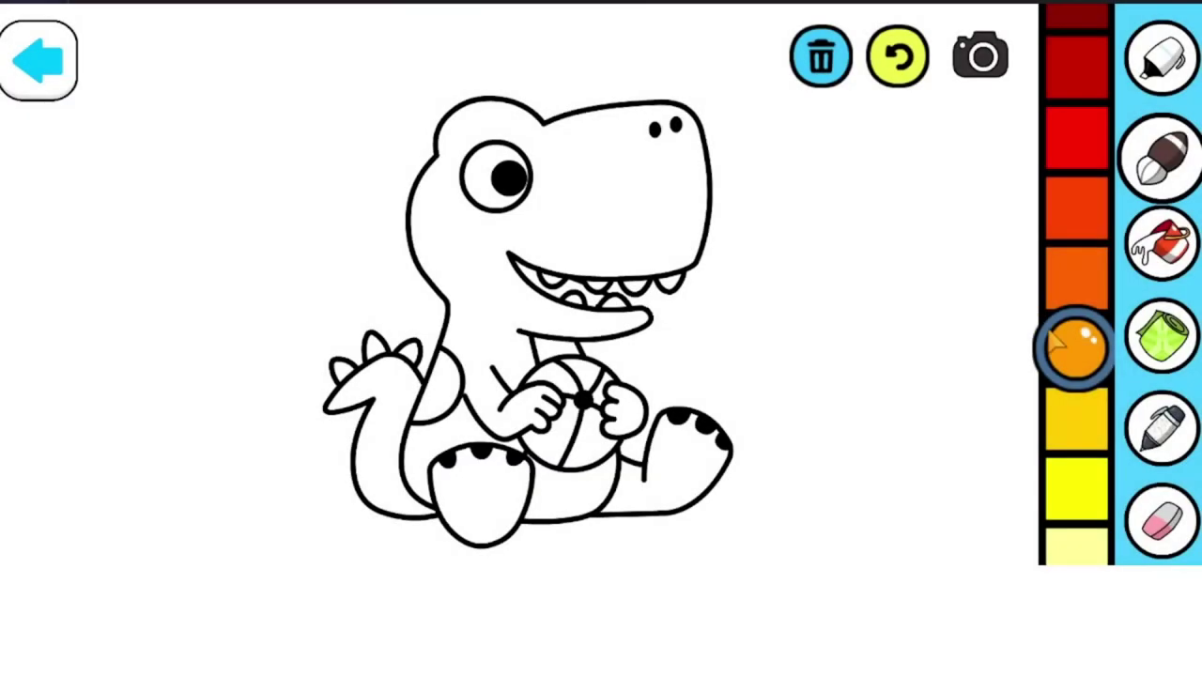
- On the blank dinosaur, paint the head, jaw, neck, nearer arm and upper torso green
drag(1080, 418, 1096, 218)
drag(1070, 385, 1099, 236)
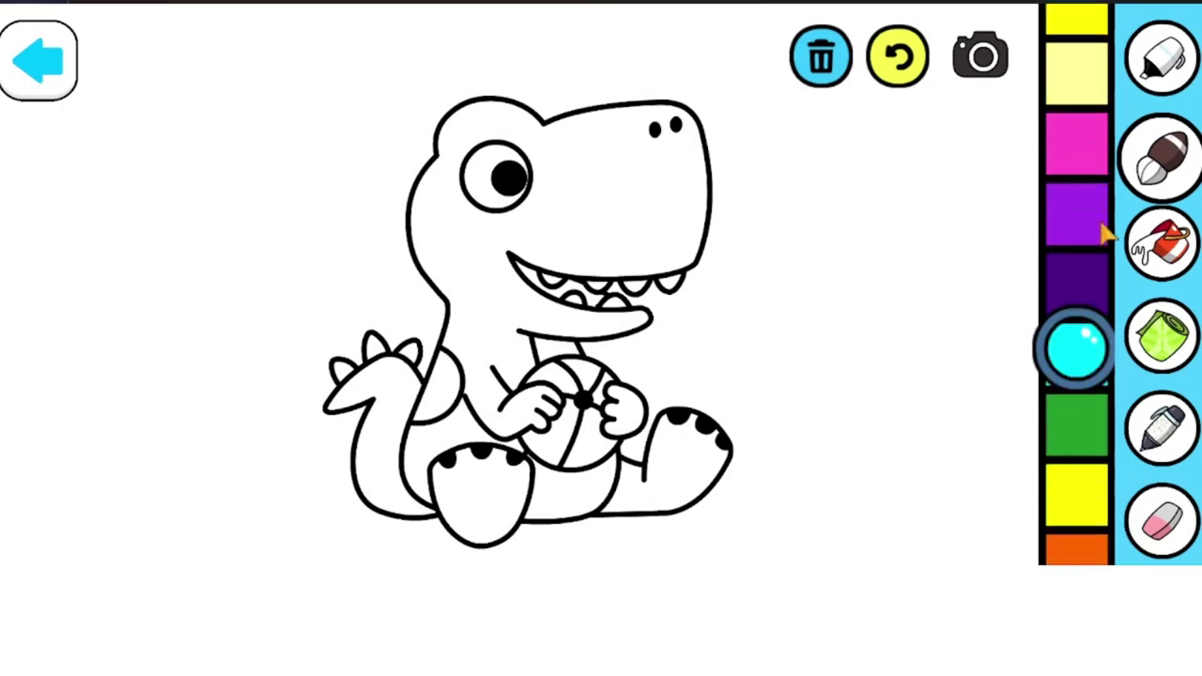
drag(1077, 429, 1100, 284)
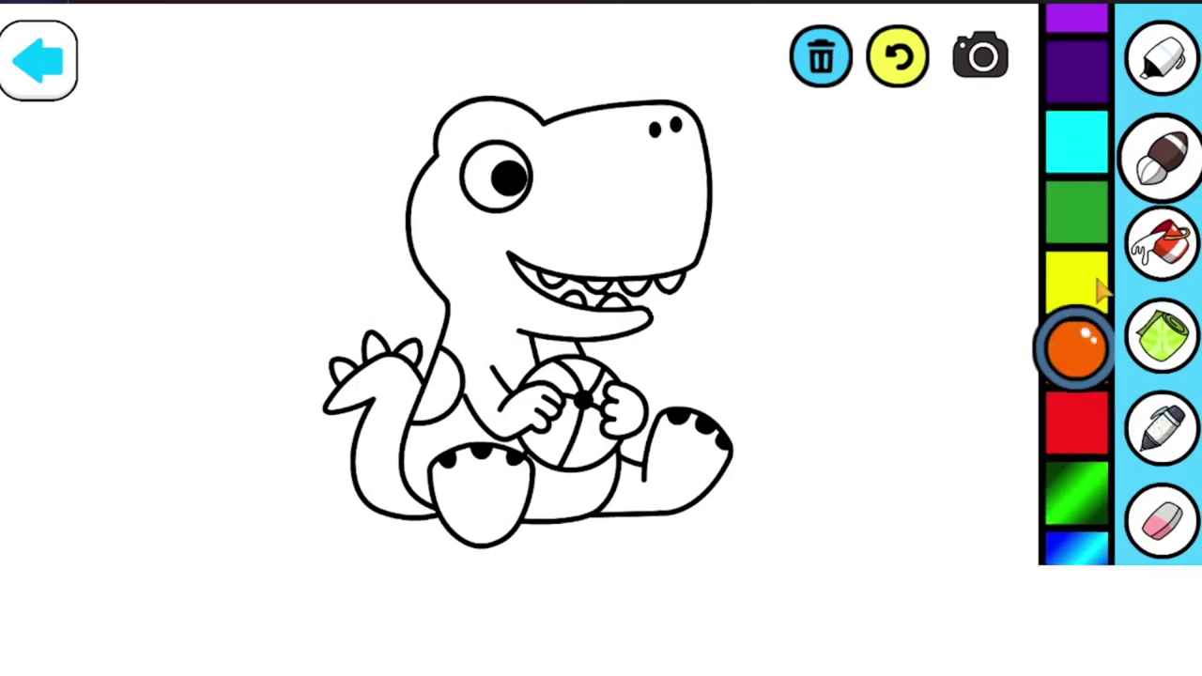
drag(1100, 472, 1032, 528)
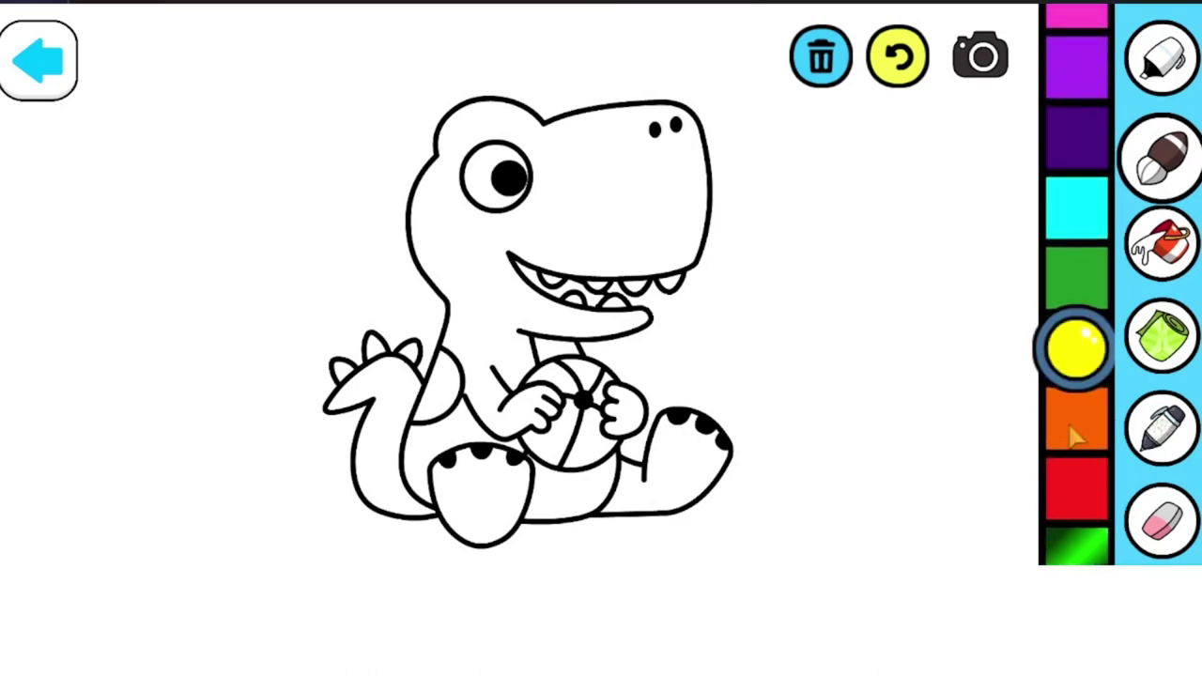
click(1088, 324)
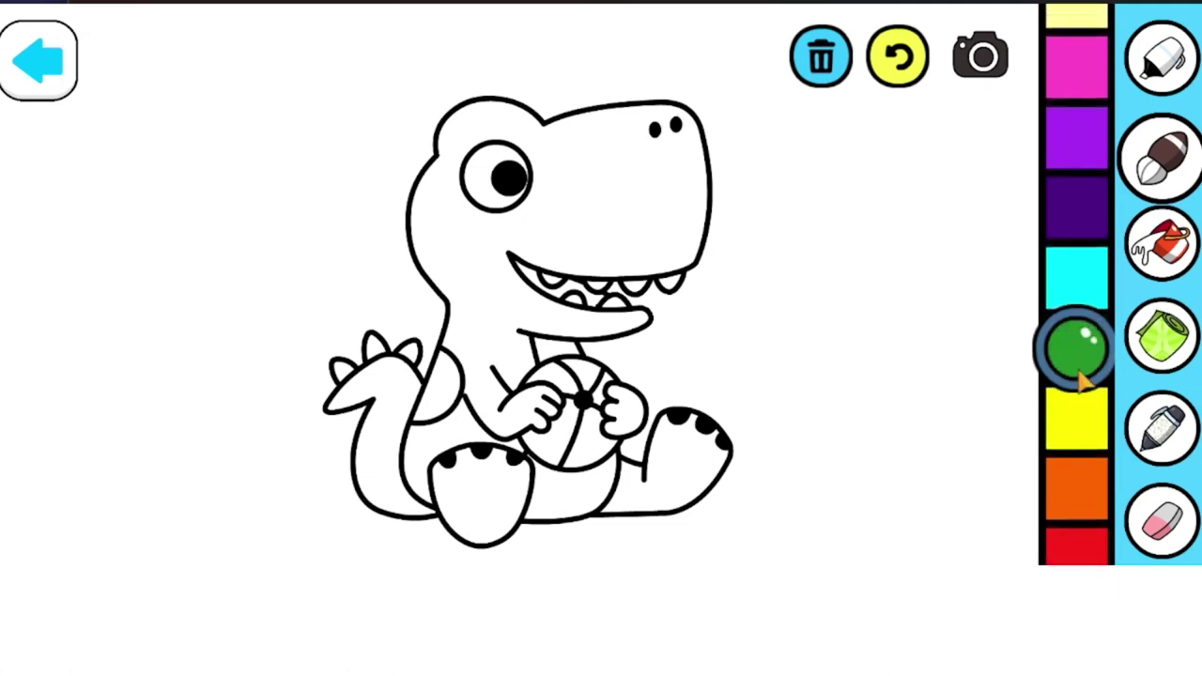
mouse_move(619, 268)
mouse_down()
mouse_move(726, 234)
mouse_move(679, 222)
mouse_move(656, 198)
mouse_move(697, 182)
mouse_move(521, 219)
mouse_move(573, 180)
mouse_move(560, 153)
mouse_move(455, 122)
mouse_move(529, 118)
mouse_move(464, 110)
mouse_move(495, 139)
mouse_move(566, 162)
mouse_move(542, 194)
mouse_move(512, 177)
mouse_up()
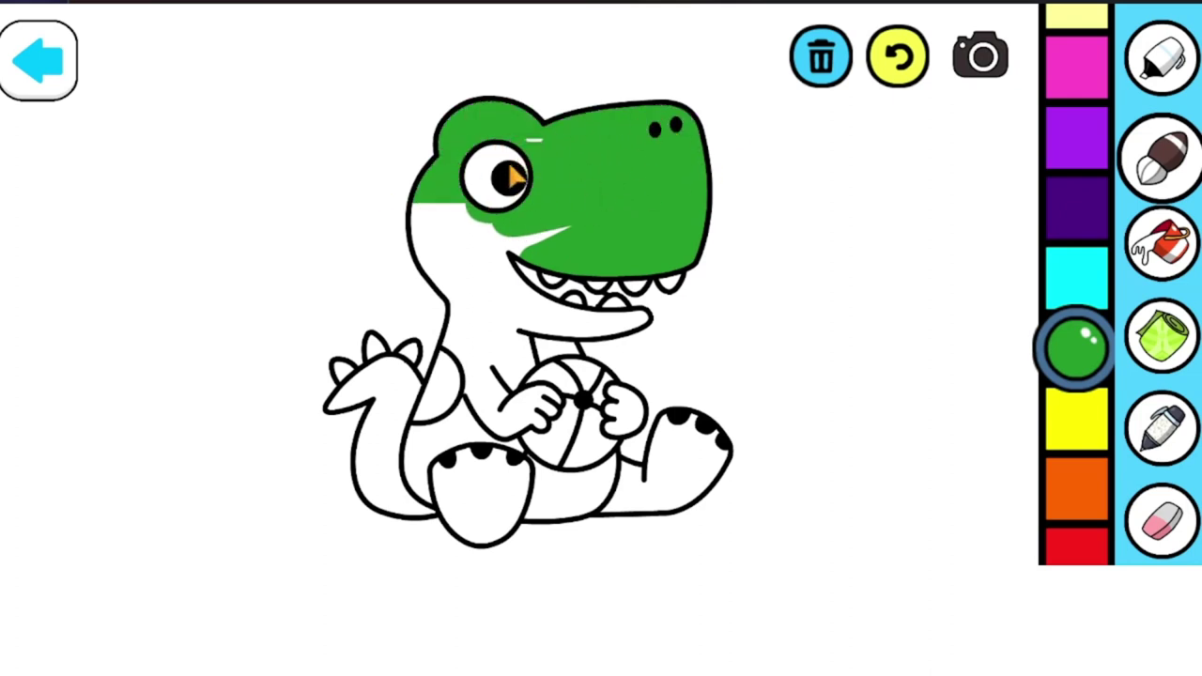
mouse_move(547, 228)
mouse_down()
mouse_move(467, 235)
mouse_move(506, 259)
mouse_move(478, 219)
mouse_move(421, 210)
mouse_move(444, 278)
mouse_move(430, 283)
mouse_move(508, 310)
mouse_move(468, 271)
mouse_move(537, 277)
mouse_move(537, 310)
mouse_move(660, 331)
mouse_move(569, 317)
mouse_move(615, 344)
mouse_move(515, 336)
mouse_move(557, 363)
mouse_move(450, 343)
mouse_move(503, 381)
mouse_move(437, 401)
mouse_move(403, 469)
mouse_move(454, 470)
mouse_move(401, 477)
mouse_move(430, 463)
mouse_move(424, 498)
mouse_up()
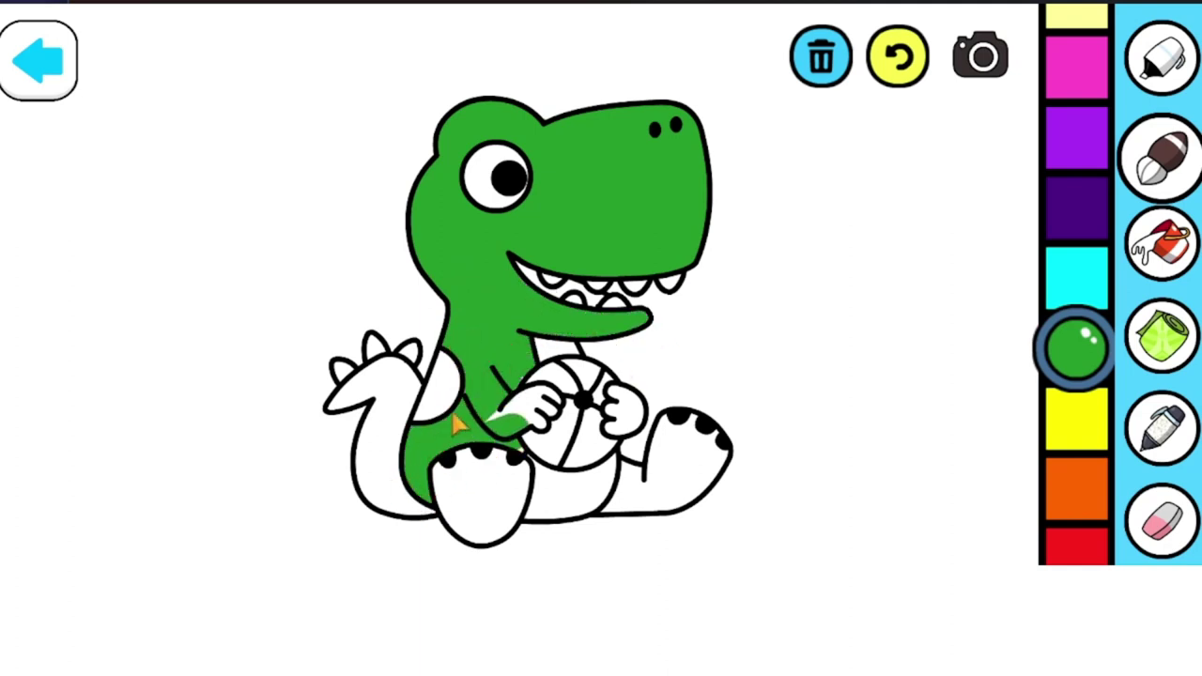
mouse_move(455, 422)
mouse_down()
mouse_move(502, 437)
mouse_move(504, 423)
mouse_move(567, 402)
mouse_up()
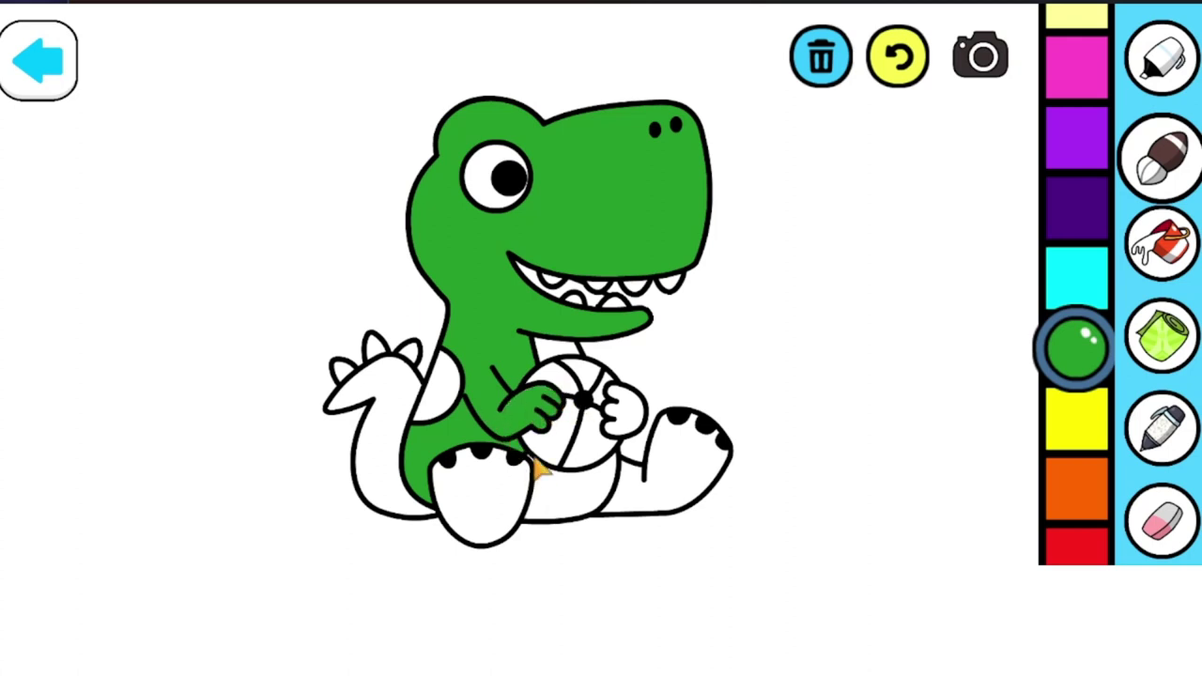
- Undo the stray stroke, and paint the dinosaur's lower belly, both legs and feet, tail and remaining hand green
drag(535, 499, 497, 496)
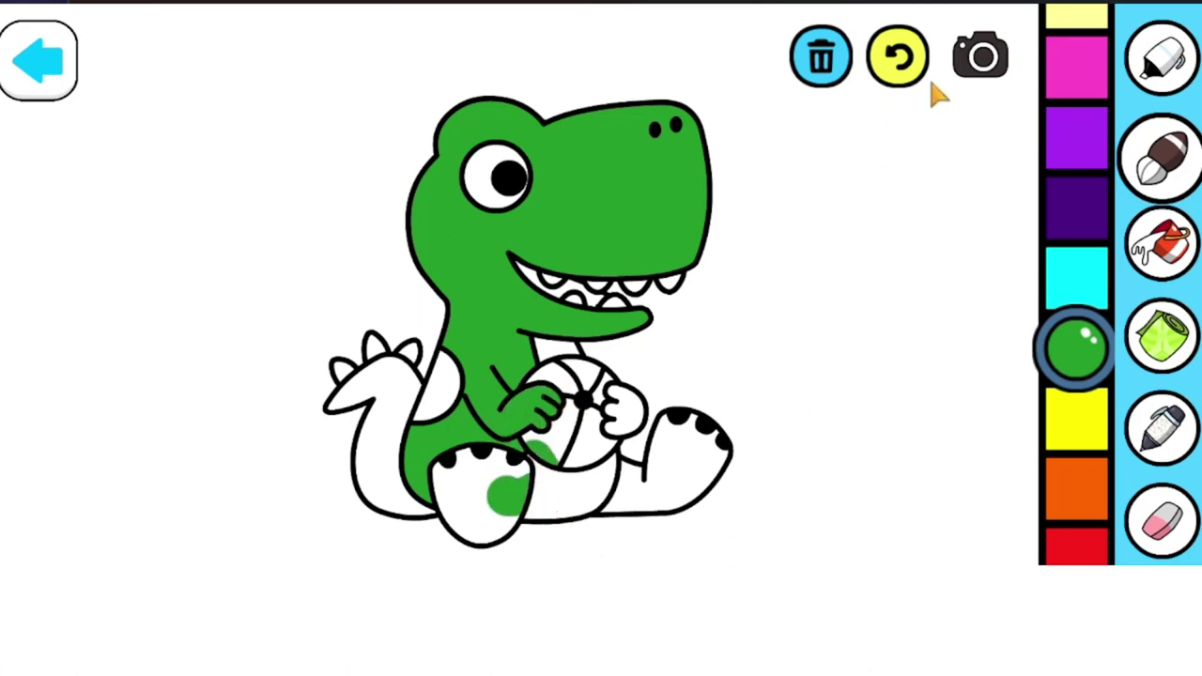
click(887, 63)
mouse_move(567, 481)
mouse_down()
mouse_move(531, 483)
mouse_move(540, 457)
mouse_move(546, 516)
mouse_move(595, 513)
mouse_move(615, 483)
mouse_move(591, 482)
mouse_move(602, 470)
mouse_move(605, 506)
mouse_move(681, 515)
mouse_move(716, 421)
mouse_move(684, 434)
mouse_up()
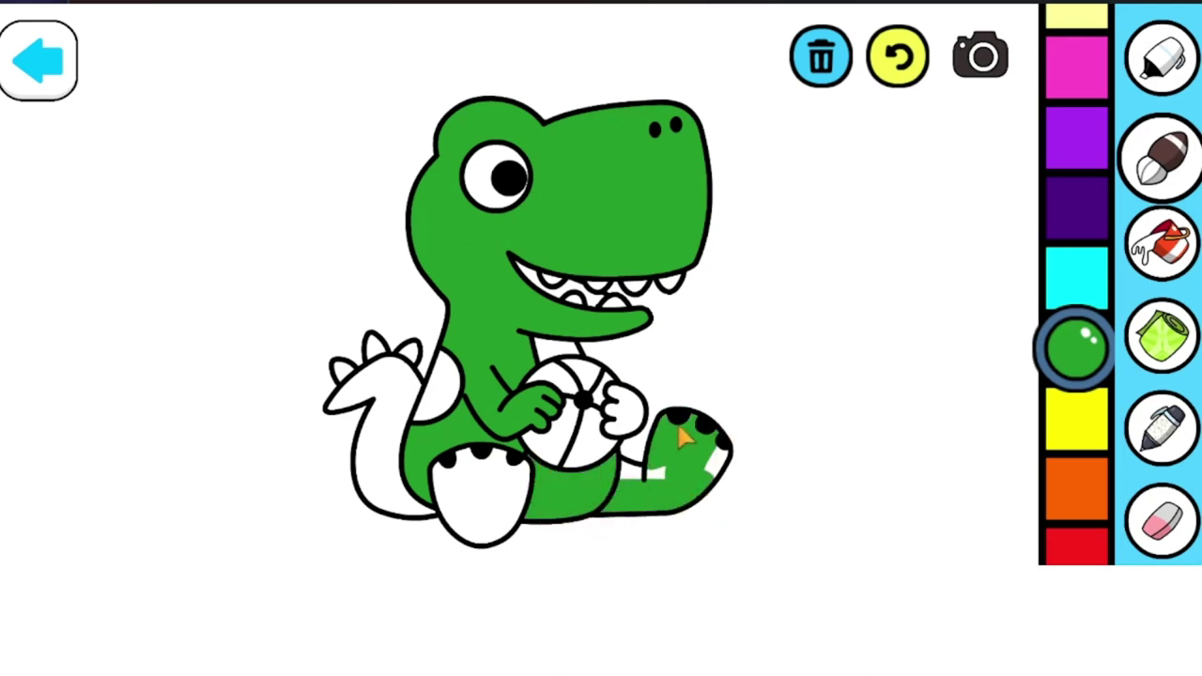
mouse_move(444, 500)
mouse_down()
mouse_move(529, 537)
mouse_move(482, 510)
mouse_up()
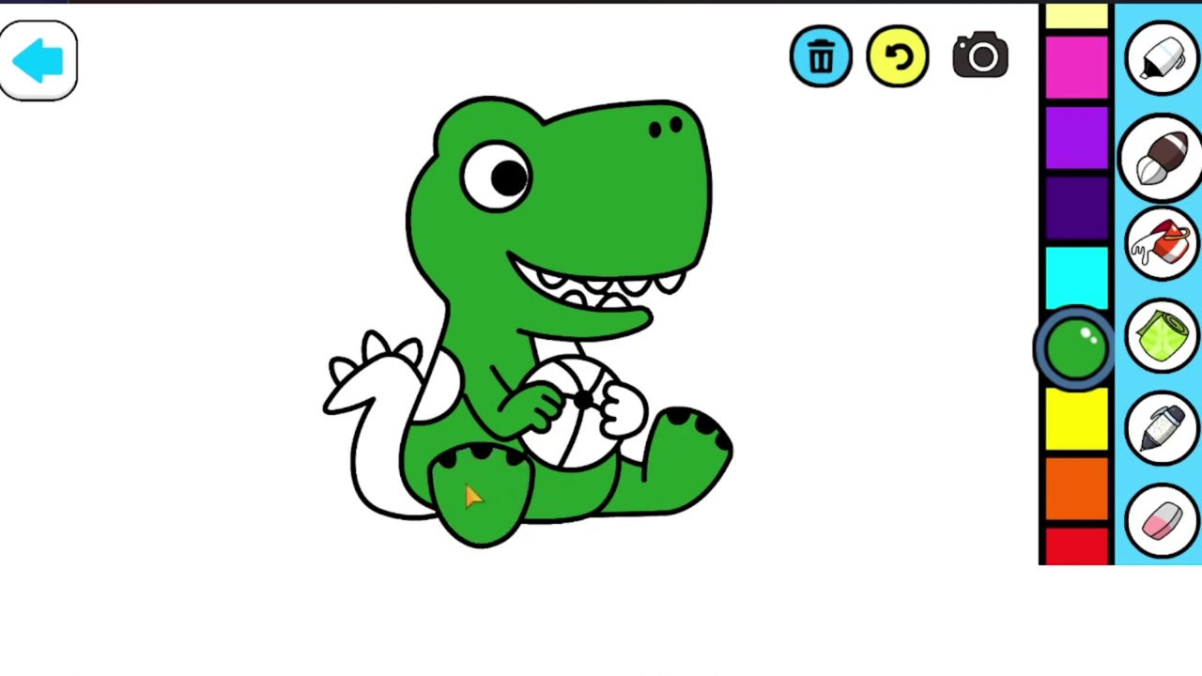
mouse_move(403, 502)
mouse_down()
mouse_move(380, 382)
mouse_move(420, 365)
mouse_move(333, 398)
mouse_move(389, 386)
mouse_move(402, 424)
mouse_up()
mouse_move(357, 488)
mouse_down()
mouse_move(415, 535)
mouse_move(394, 519)
mouse_move(424, 499)
mouse_up()
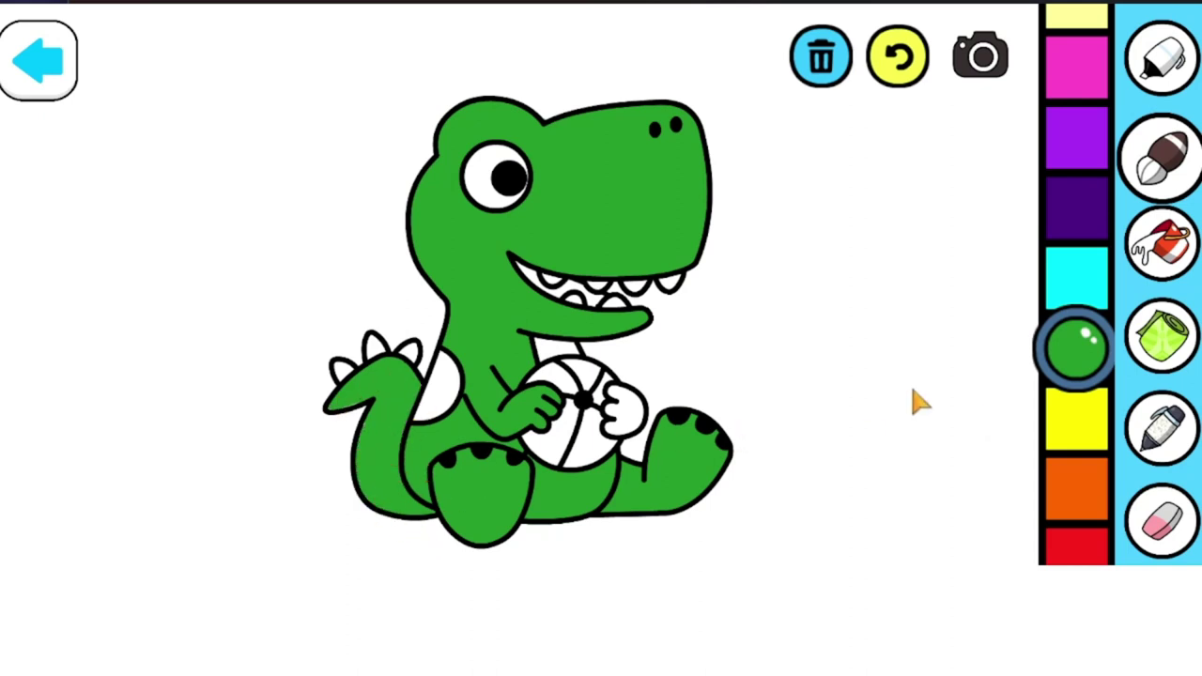
drag(619, 416, 627, 413)
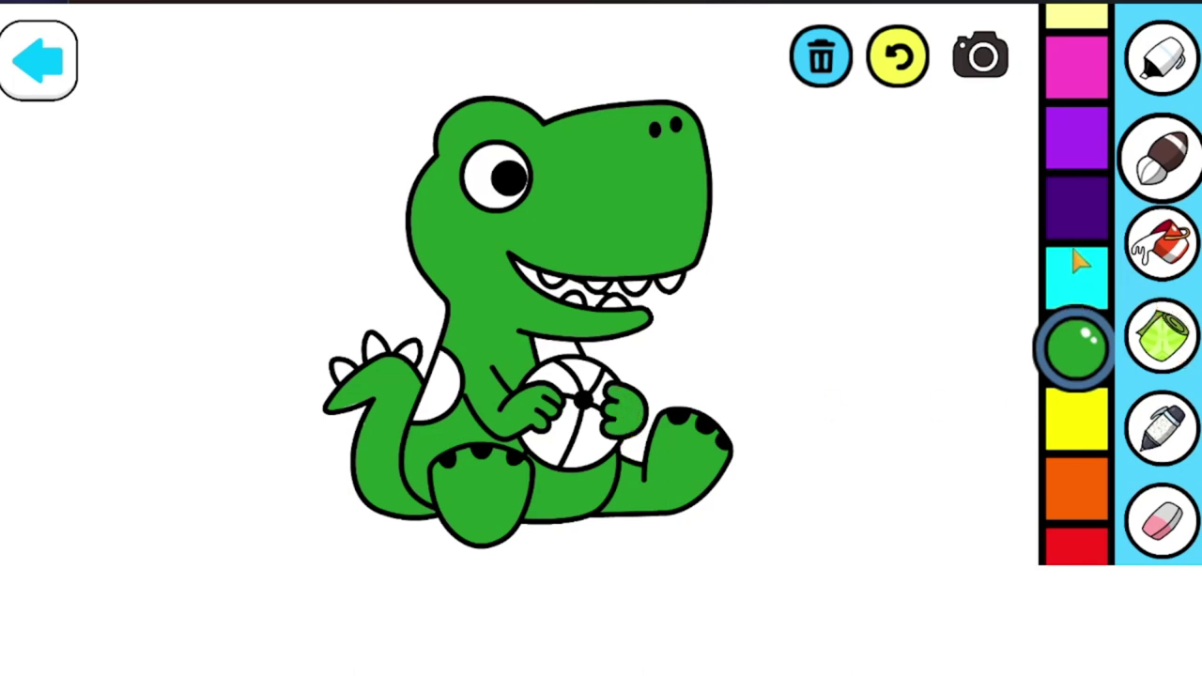
- Switch the brush colour to dark orange and paint the panels of the ball
drag(1085, 86, 1100, 461)
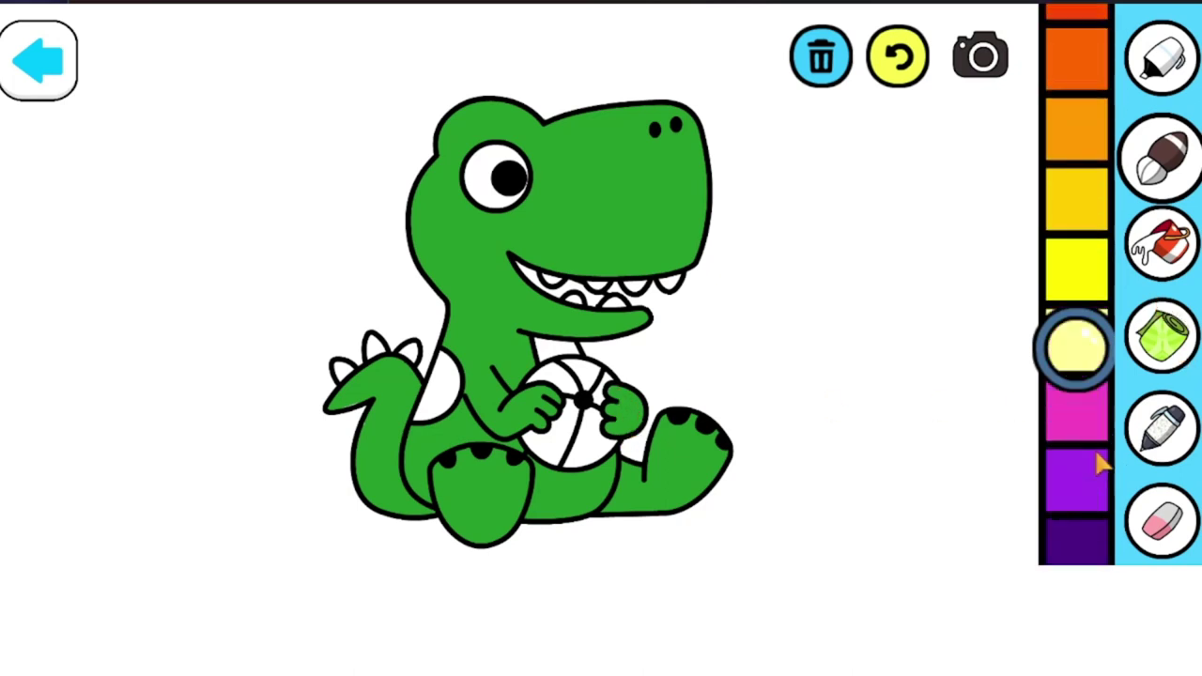
drag(1099, 161, 1080, 169)
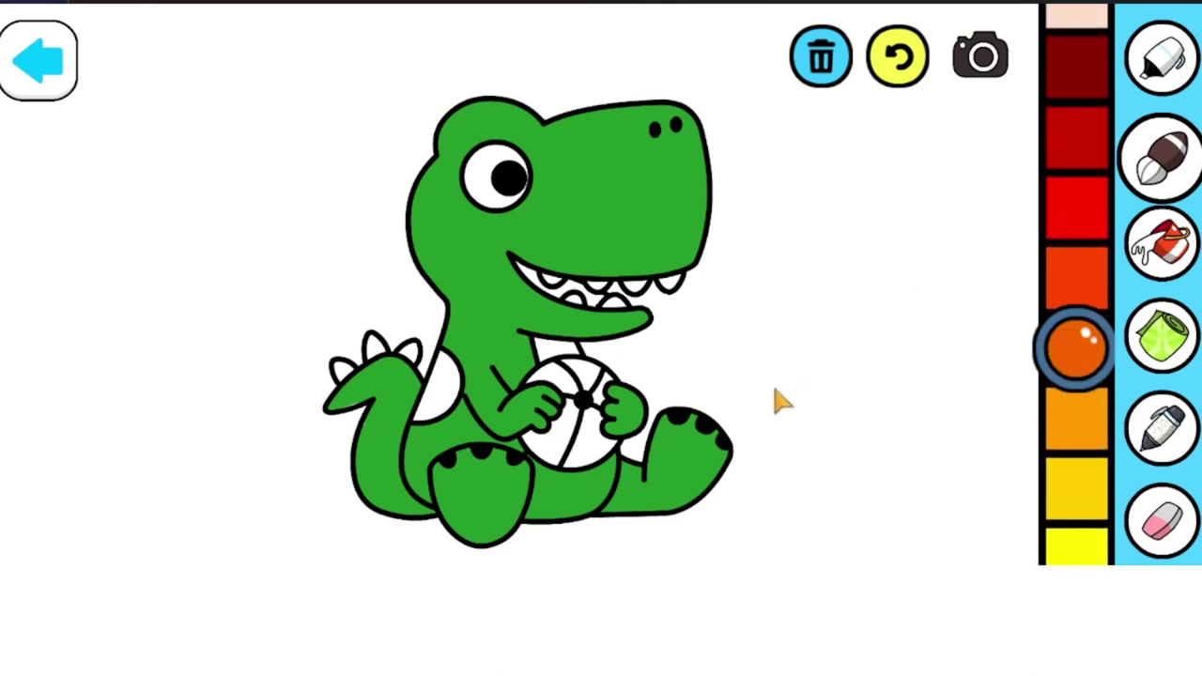
click(586, 439)
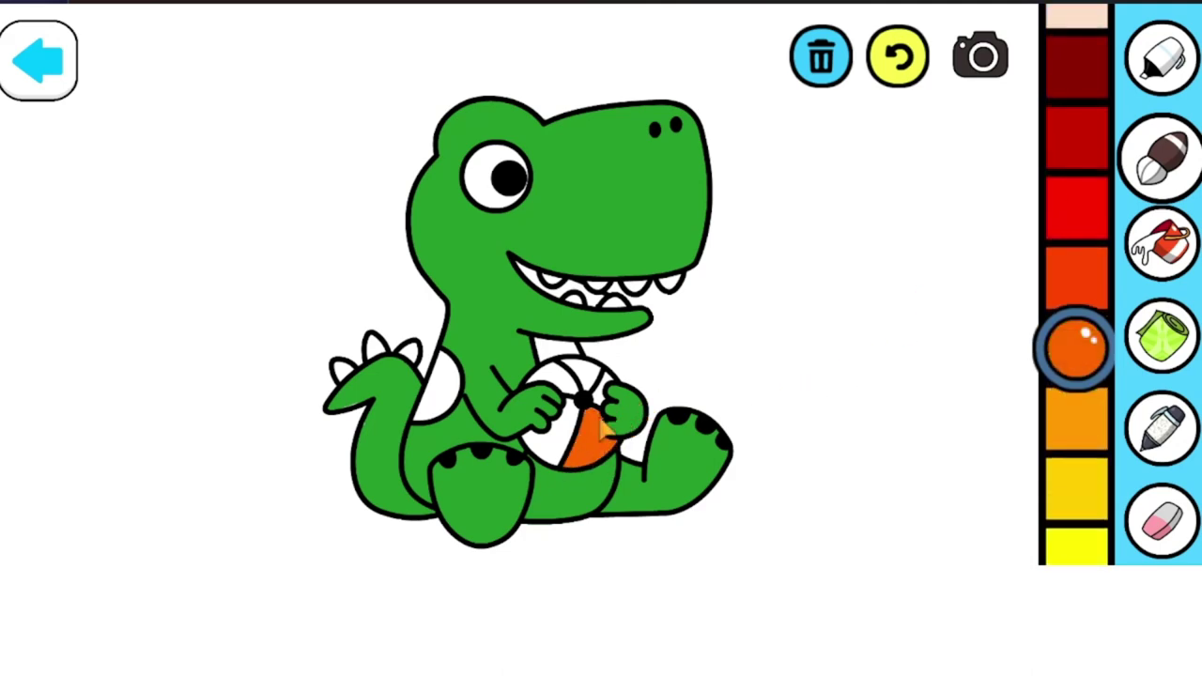
click(578, 434)
click(548, 440)
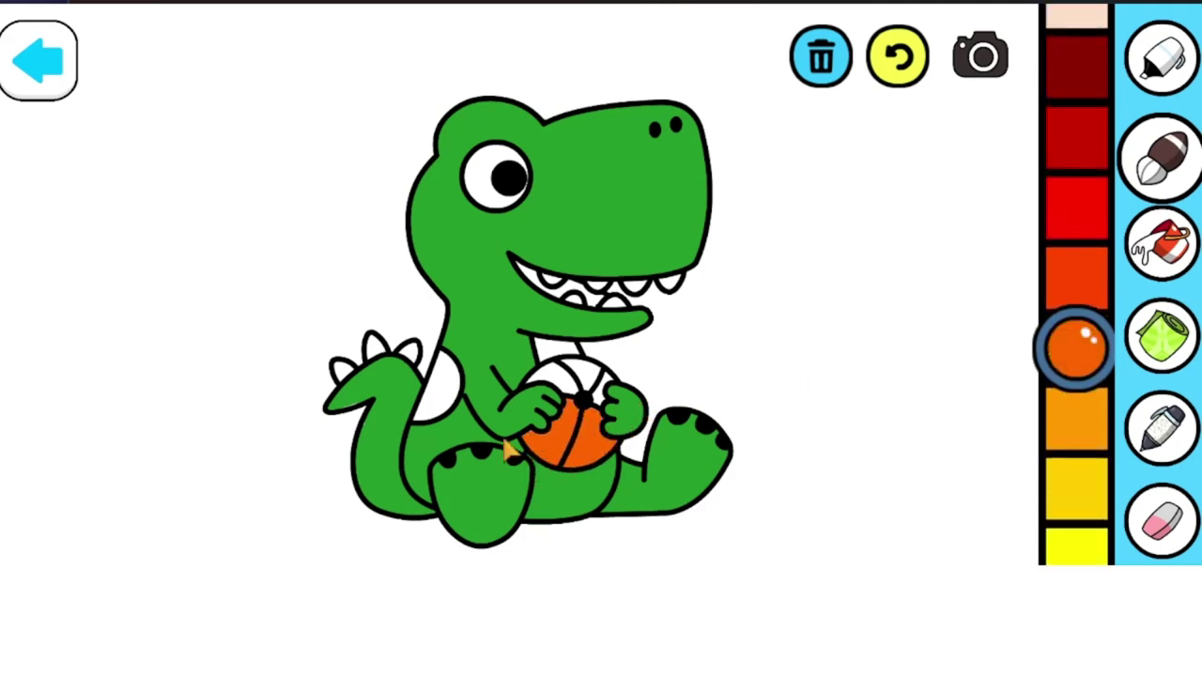
click(562, 386)
click(592, 374)
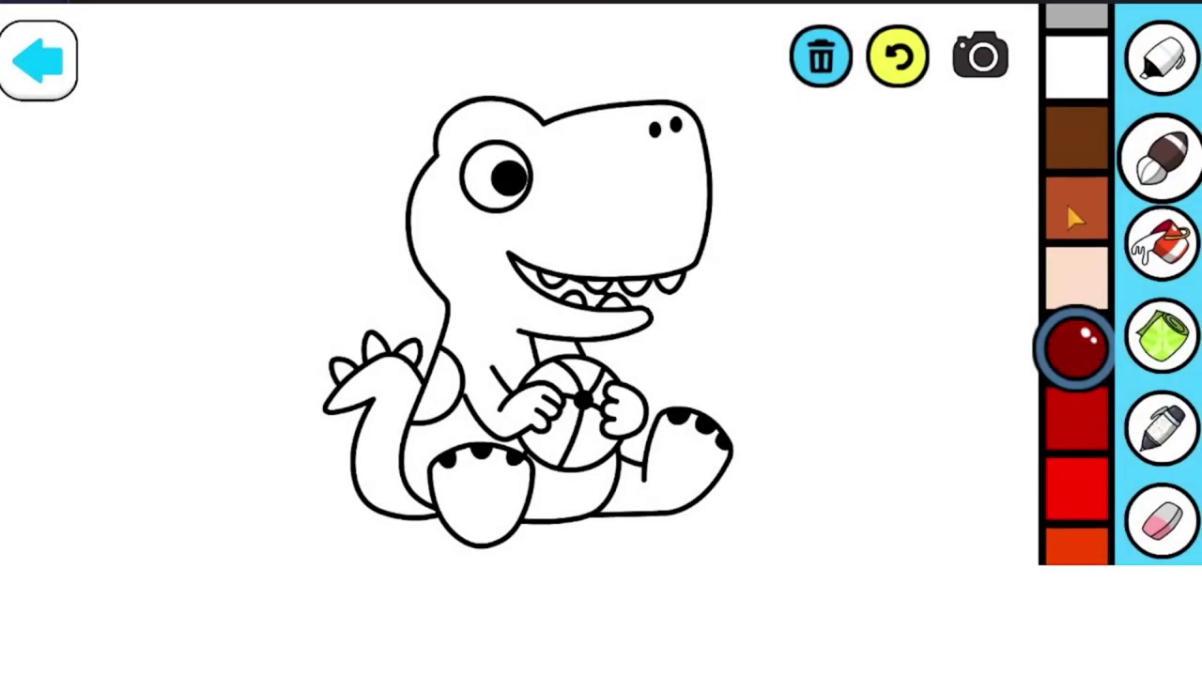
- Choose blue and paint the blank dinosaur's head, jaw, neck, nearer arm, upper torso and upper tail
drag(1070, 215, 1081, 494)
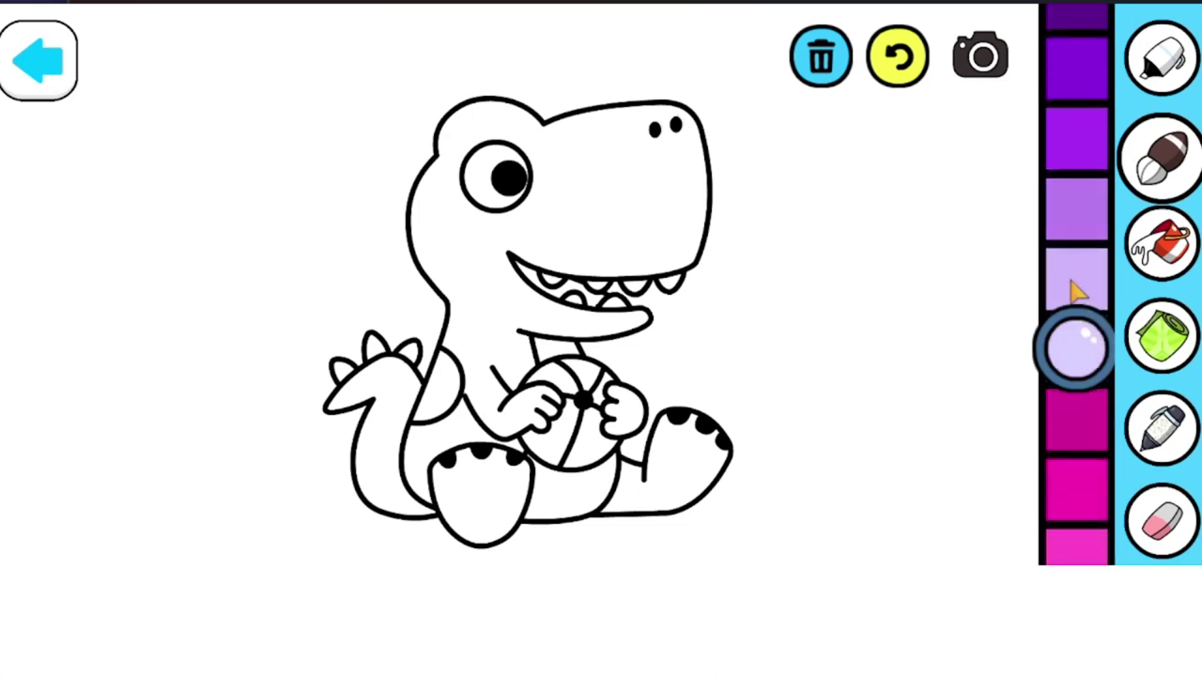
mouse_move(1075, 291)
mouse_down()
mouse_move(1065, 210)
mouse_move(1049, 287)
mouse_move(1065, 469)
mouse_move(1077, 302)
mouse_move(1022, 348)
mouse_up()
mouse_move(692, 271)
mouse_down()
mouse_move(709, 248)
mouse_move(669, 228)
mouse_move(586, 277)
mouse_move(497, 233)
mouse_move(583, 199)
mouse_move(608, 169)
mouse_move(687, 131)
mouse_move(628, 131)
mouse_move(694, 149)
mouse_move(690, 157)
mouse_move(642, 107)
mouse_move(565, 119)
mouse_move(510, 170)
mouse_move(469, 109)
mouse_move(452, 173)
mouse_move(483, 138)
mouse_move(471, 162)
mouse_move(540, 210)
mouse_move(552, 206)
mouse_move(491, 235)
mouse_move(469, 210)
mouse_move(426, 206)
mouse_move(466, 297)
mouse_move(511, 320)
mouse_move(526, 308)
mouse_move(616, 359)
mouse_move(618, 314)
mouse_move(645, 317)
mouse_move(651, 339)
mouse_move(532, 319)
mouse_move(477, 333)
mouse_move(462, 324)
mouse_move(484, 327)
mouse_move(455, 376)
mouse_move(545, 397)
mouse_move(459, 427)
mouse_move(386, 426)
mouse_move(547, 420)
mouse_move(430, 439)
mouse_move(431, 469)
mouse_move(370, 479)
mouse_move(443, 493)
mouse_move(379, 449)
mouse_move(372, 378)
mouse_move(309, 402)
mouse_move(375, 413)
mouse_up()
mouse_move(456, 399)
mouse_down()
mouse_move(420, 386)
mouse_move(373, 433)
mouse_up()
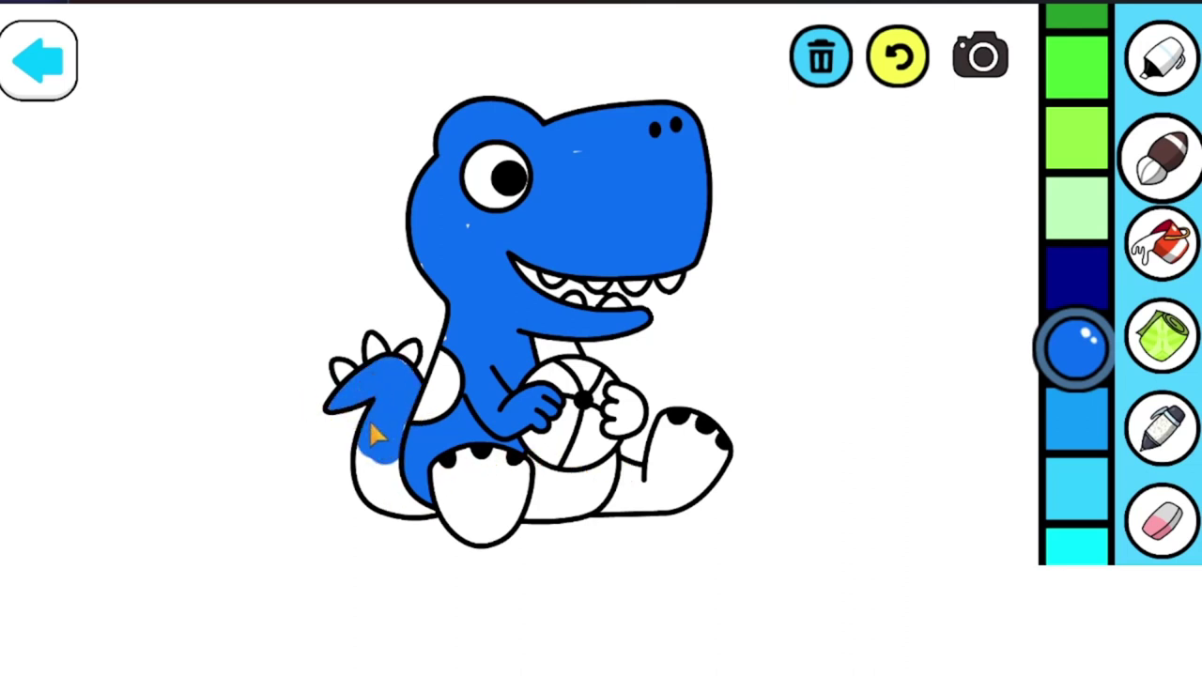
- Paint the dinosaur's feet, lower belly, outstretched leg and remaining hand blue
mouse_move(444, 467)
mouse_down()
mouse_move(365, 442)
mouse_move(384, 461)
mouse_move(380, 508)
mouse_move(470, 516)
mouse_move(493, 491)
mouse_move(451, 480)
mouse_move(476, 468)
mouse_move(528, 479)
mouse_move(484, 472)
mouse_move(462, 486)
mouse_move(472, 508)
mouse_move(507, 513)
mouse_move(497, 514)
mouse_move(509, 501)
mouse_move(490, 528)
mouse_up()
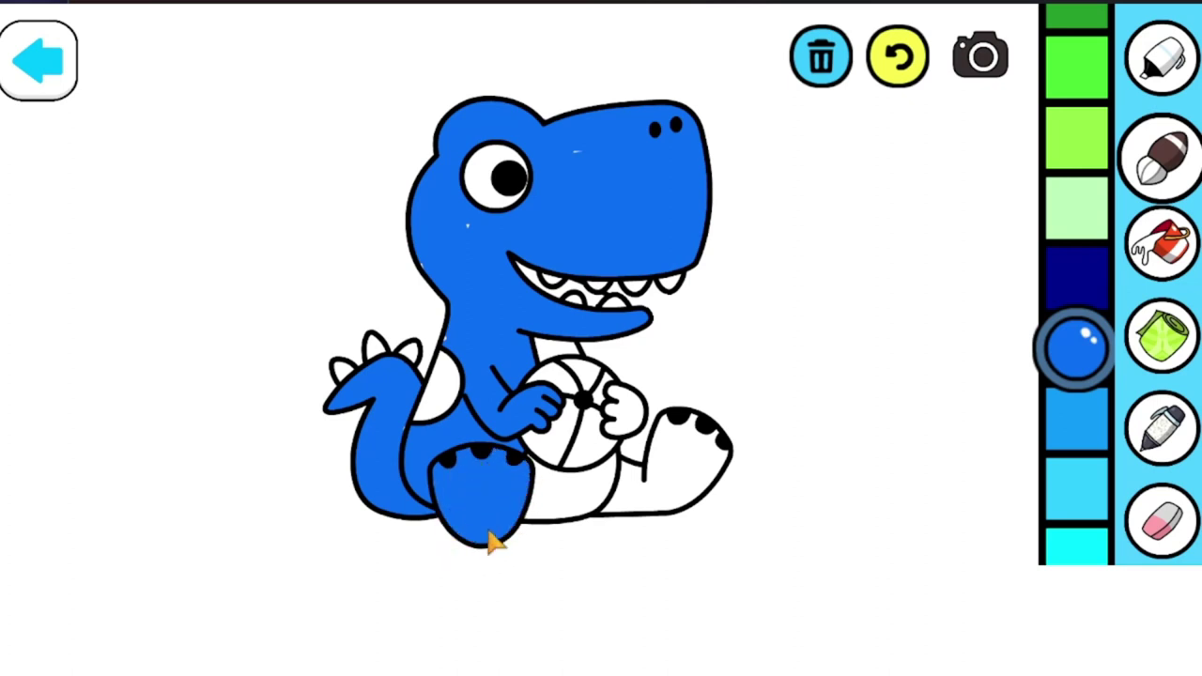
mouse_move(543, 486)
mouse_down()
mouse_move(556, 461)
mouse_move(522, 469)
mouse_move(640, 517)
mouse_move(594, 476)
mouse_move(548, 492)
mouse_move(542, 531)
mouse_up()
mouse_move(633, 501)
mouse_down()
mouse_move(743, 519)
mouse_move(697, 475)
mouse_move(719, 469)
mouse_move(648, 464)
mouse_move(630, 444)
mouse_move(725, 443)
mouse_up()
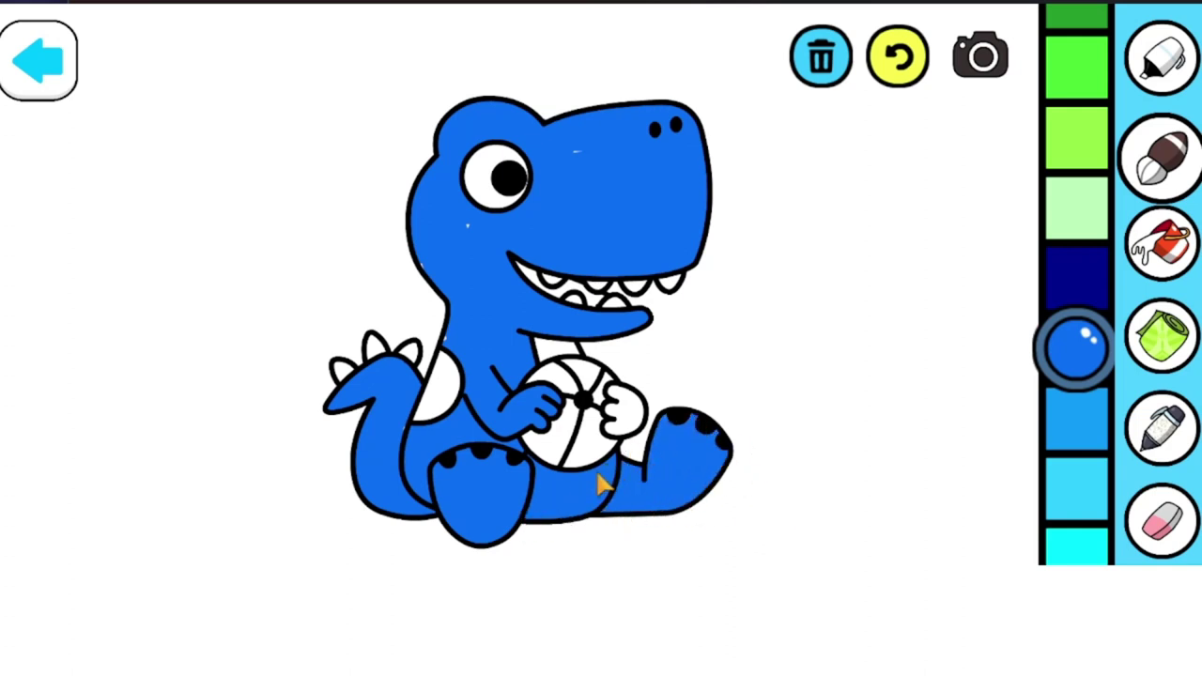
drag(620, 411, 640, 413)
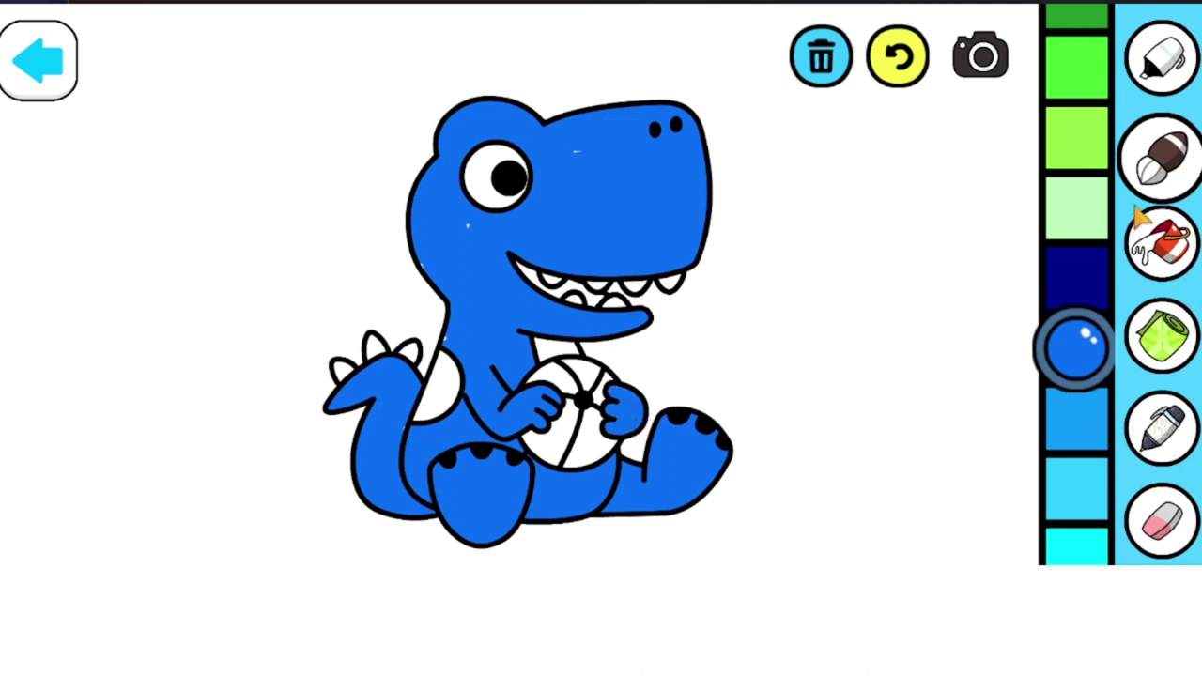
- Switch the brush colour to pale green and paint the panels of the ball
drag(1082, 183, 1089, 226)
mouse_move(590, 394)
mouse_down()
mouse_move(575, 369)
mouse_move(552, 377)
mouse_up()
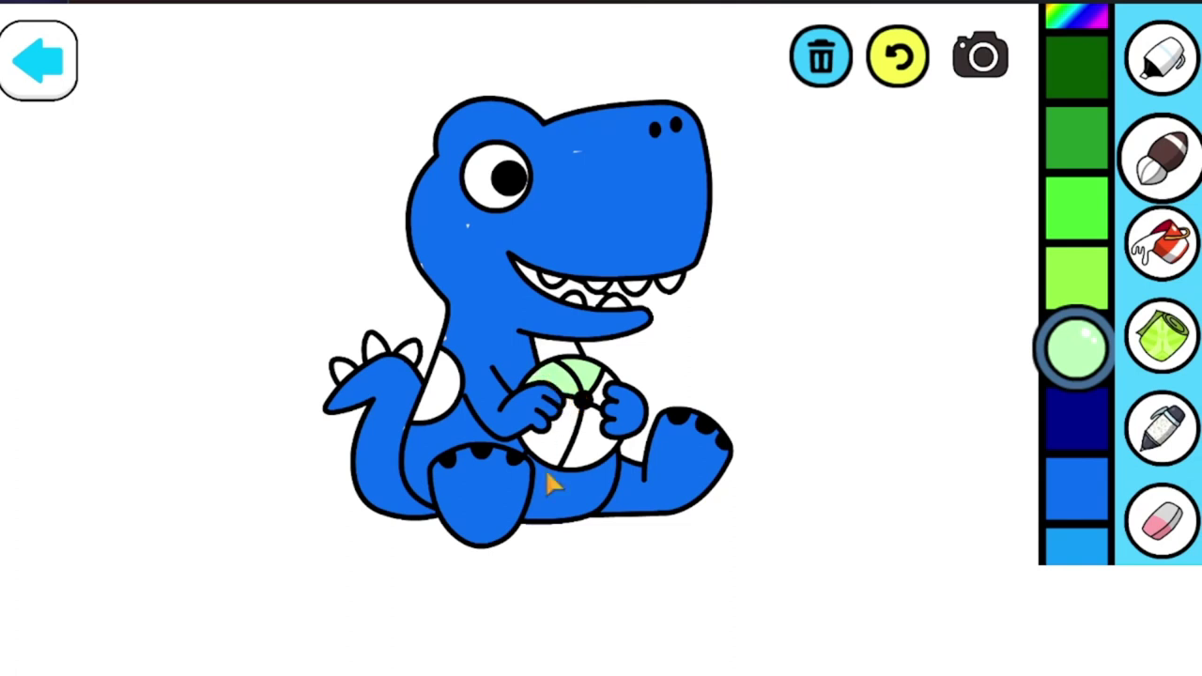
mouse_move(566, 437)
mouse_down()
mouse_move(568, 444)
mouse_move(576, 463)
mouse_move(591, 414)
mouse_move(593, 454)
mouse_up()
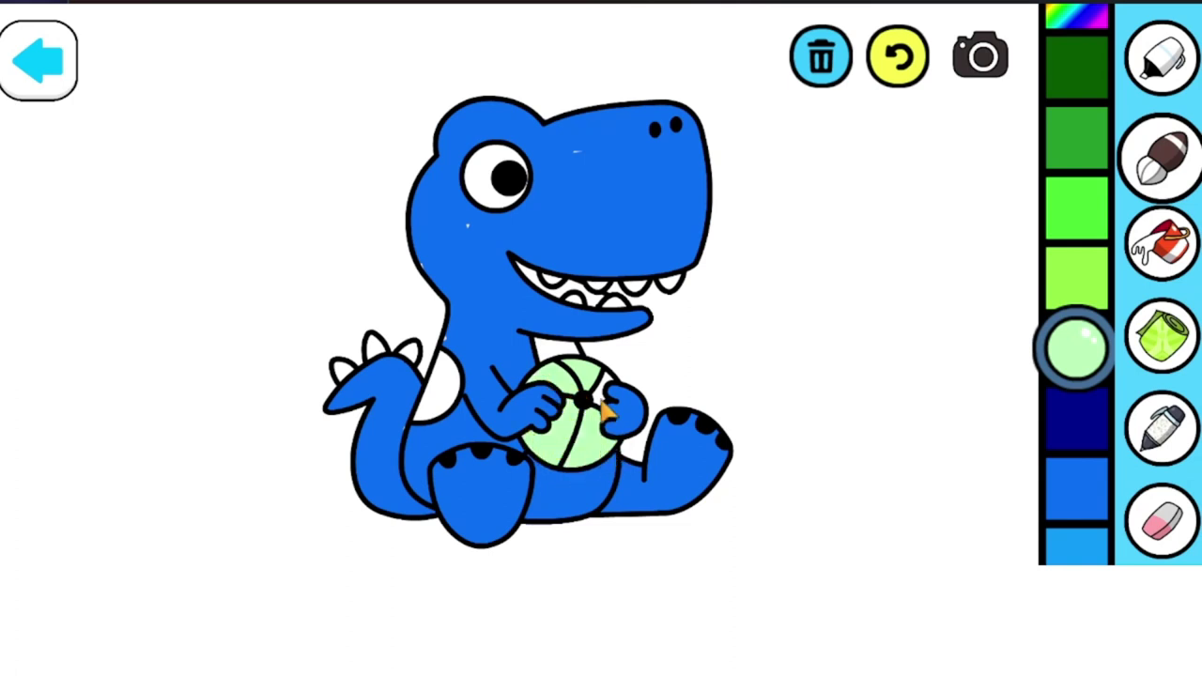